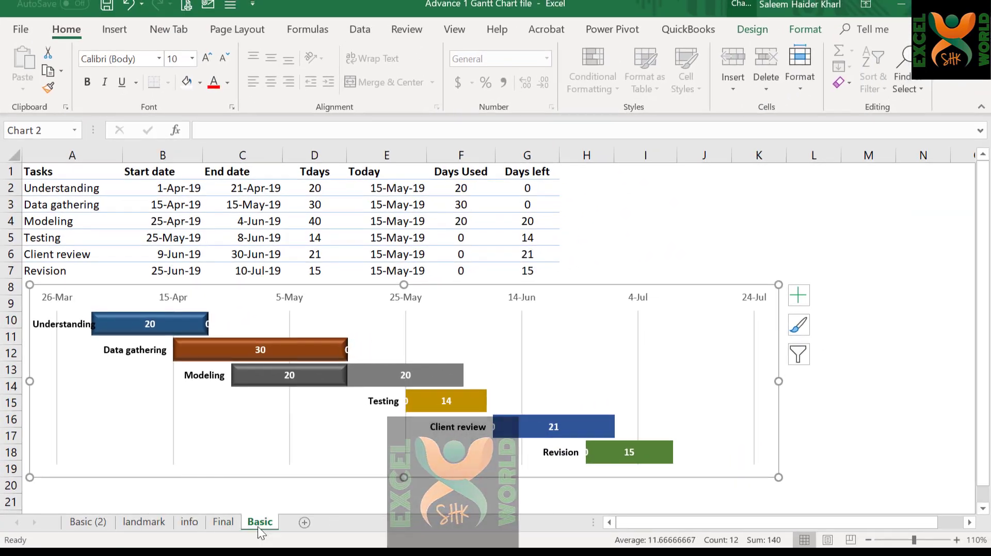
Copy the Basic sheet into a new workbook.
right_click(258, 526)
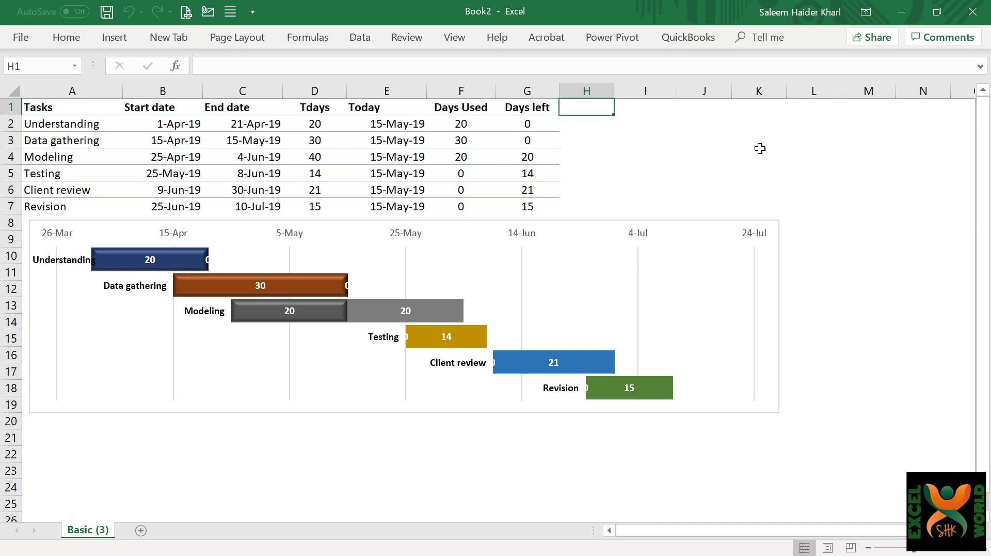
Enter the column heading Place in cell H1.
text(Place)
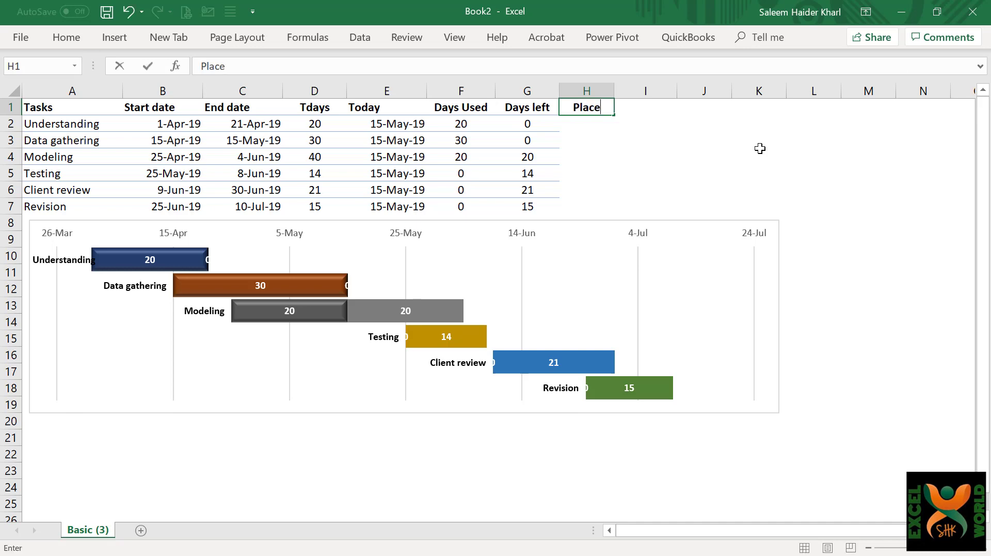
key(Return)
key(Return)
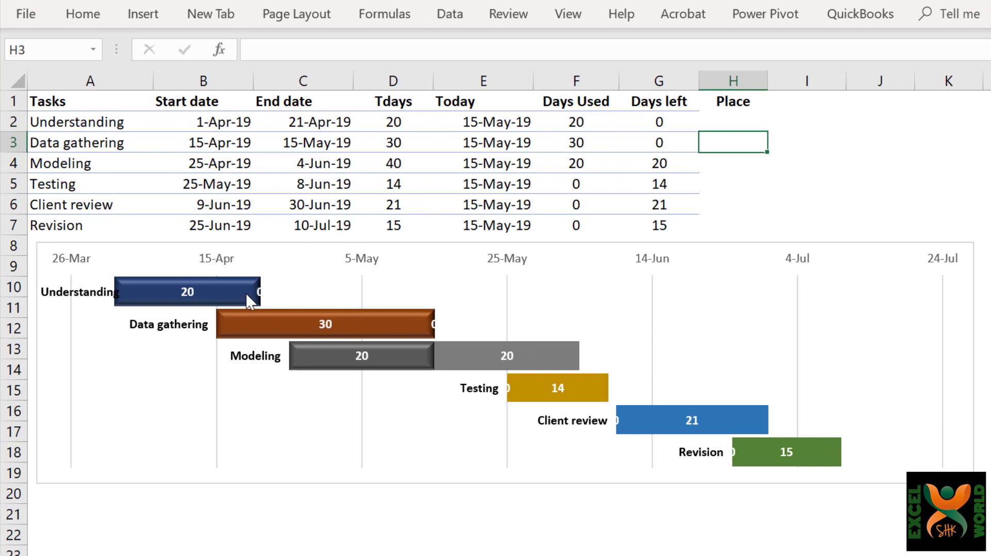
Enter the formula =C2 in cell H2 so the Place column takes the first task's end date.
mouse_move(259, 297)
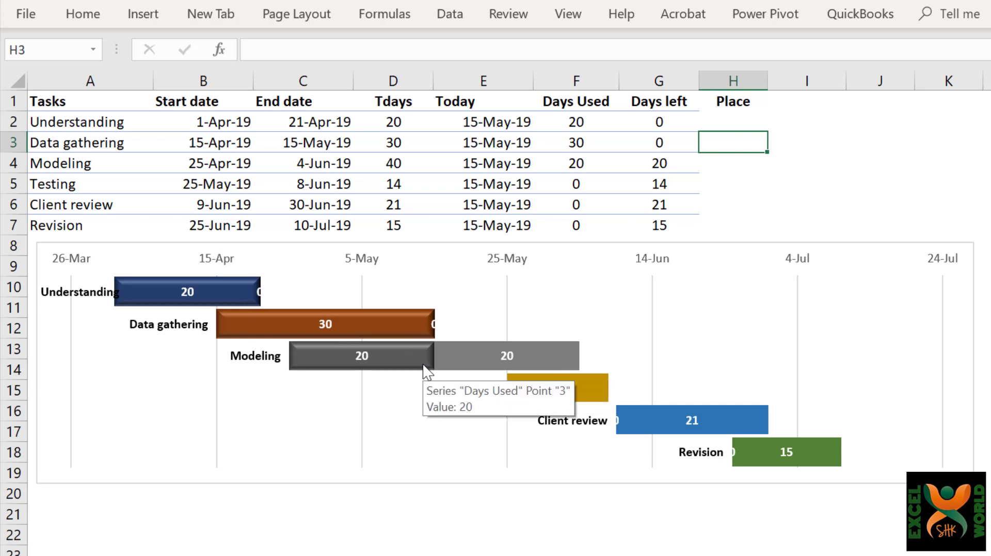
mouse_move(427, 343)
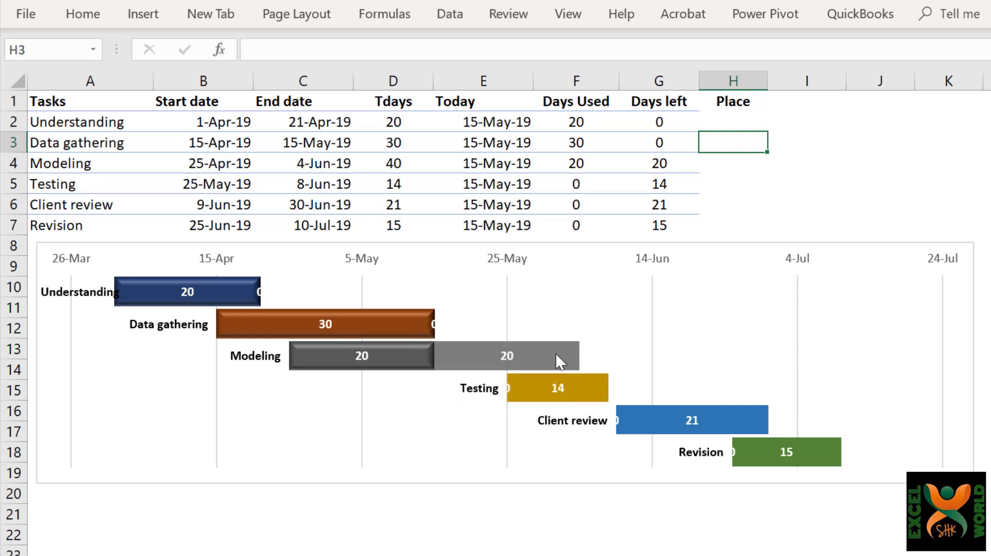
mouse_move(534, 360)
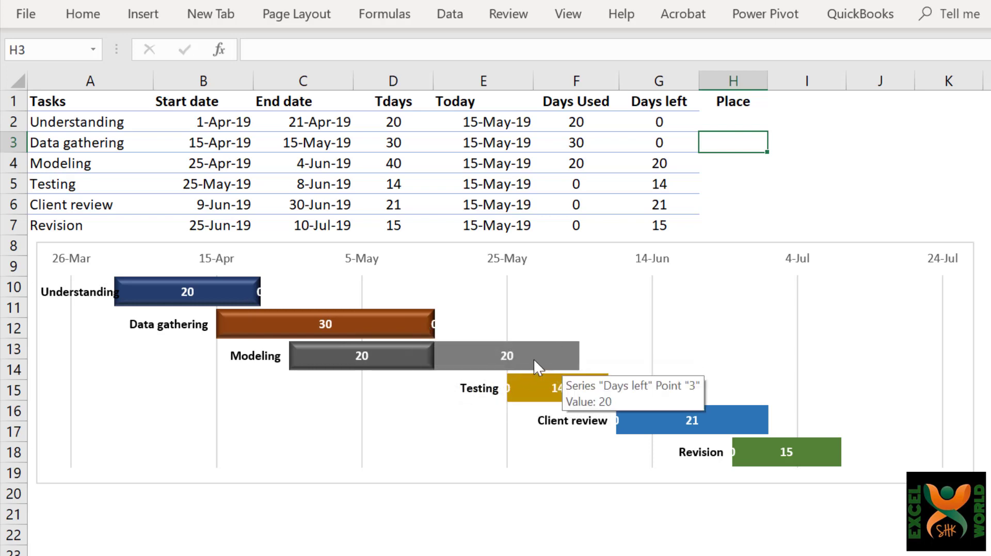
key(Up)
text(=)
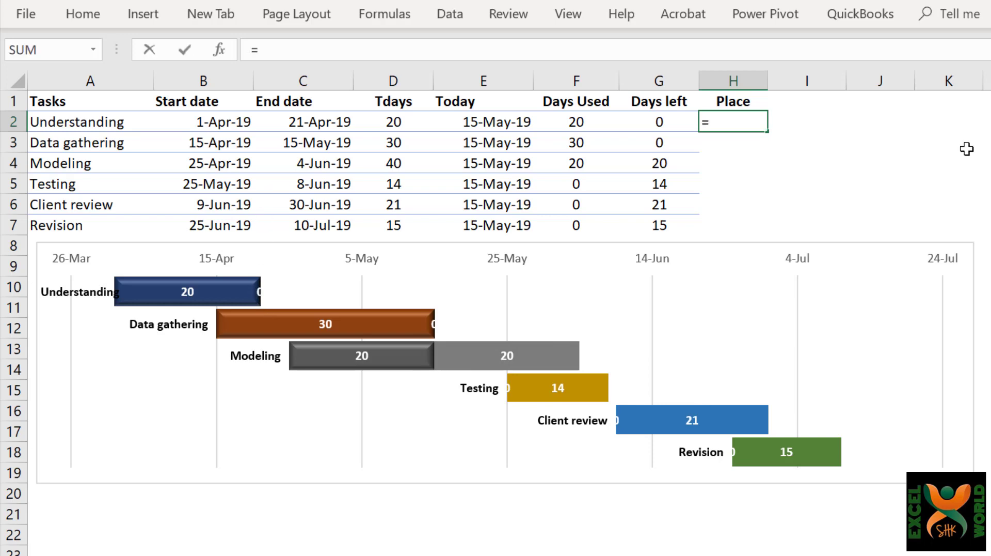
key(Left)
key(Left)
key(Left)
key(Left)
key(Left)
key(Return)
key(Up)
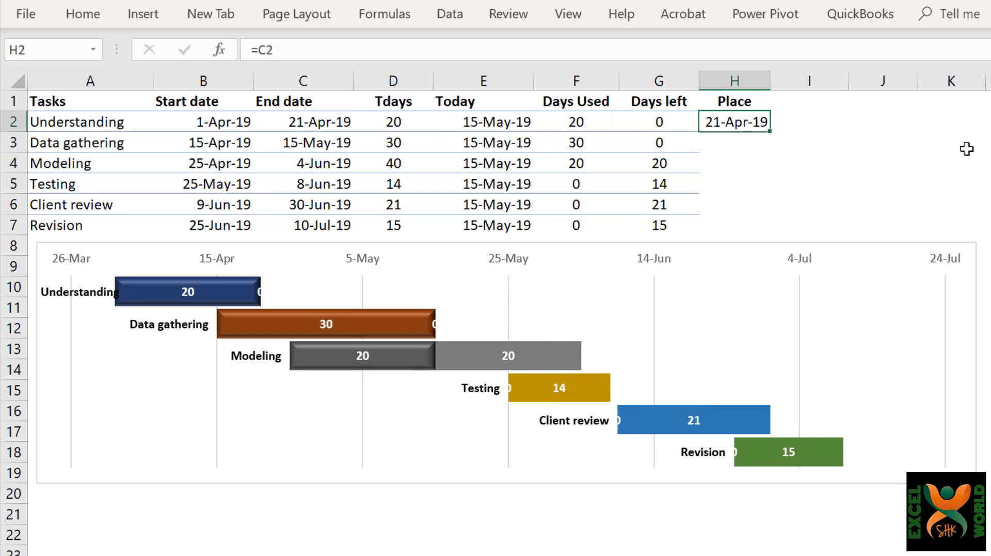
Copy the Place formula from H2 down through H7 for all remaining tasks.
key(ctrl+c)
key(shift+Down)
key(shift+Down)
key(shift+Down)
key(shift+Down)
key(shift+Down)
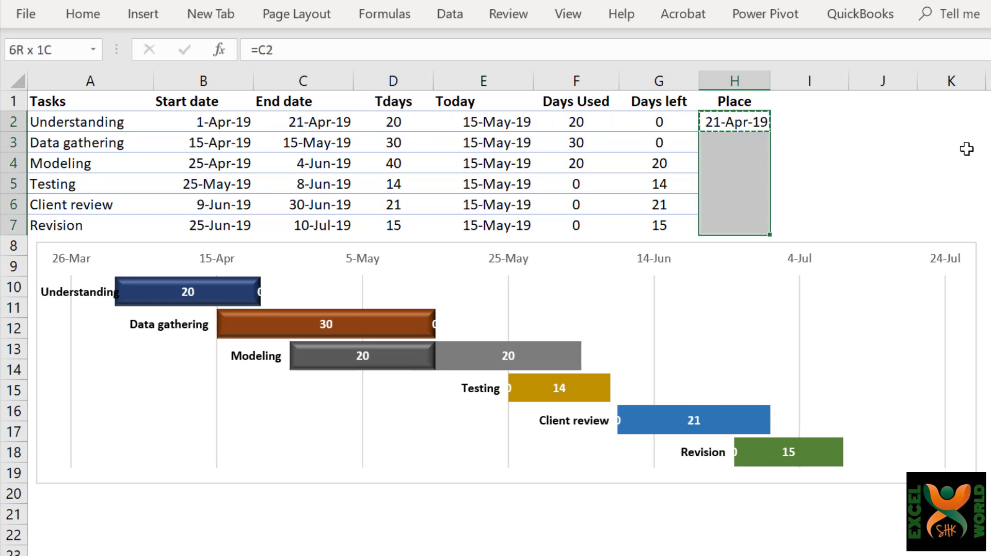
key(ctrl+v)
Make the Gantt chart taller by extending its lower edge to about row 23.
click(509, 472)
drag(510, 485, 511, 550)
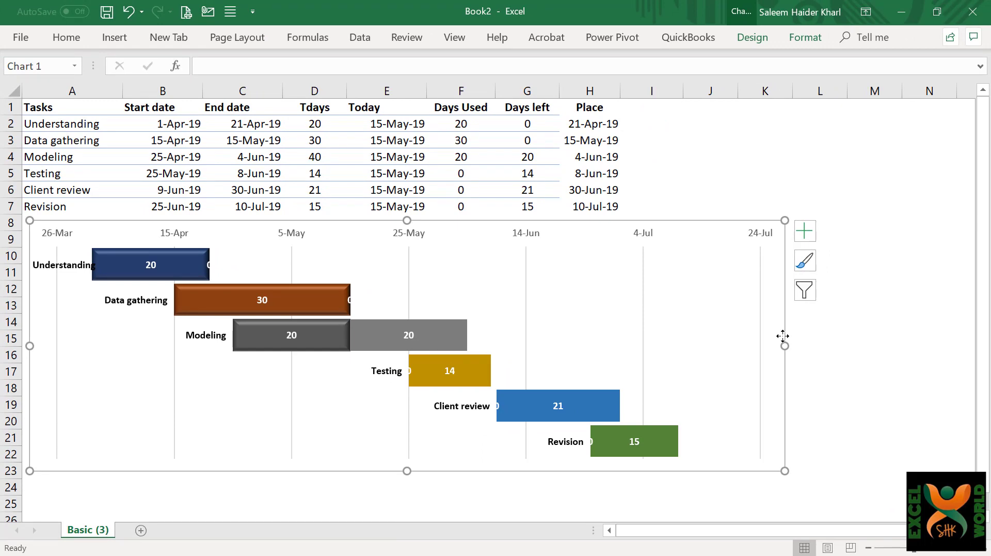
Add a new data series to the chart, with its name from H1 (Place) and its values from H2:H7.
click(758, 44)
click(794, 94)
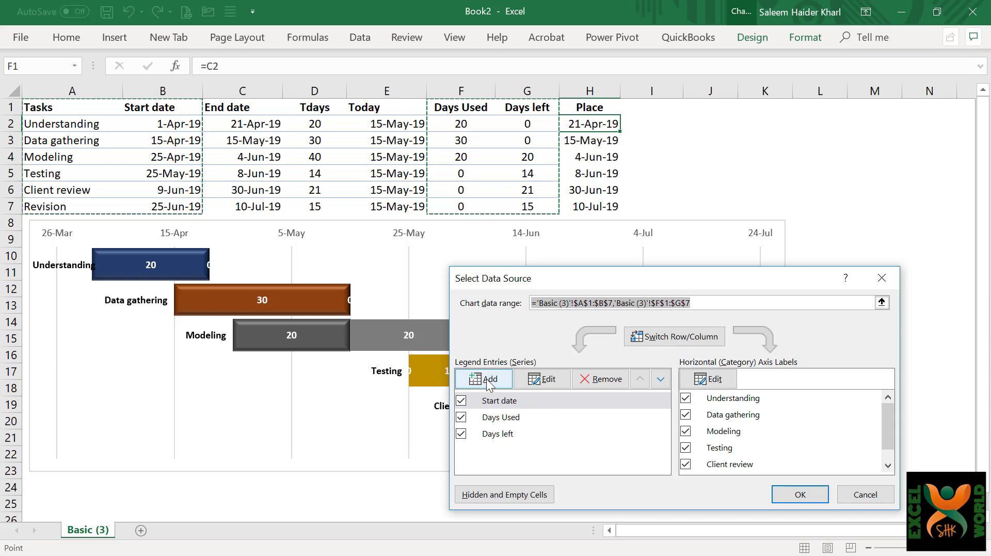
click(486, 378)
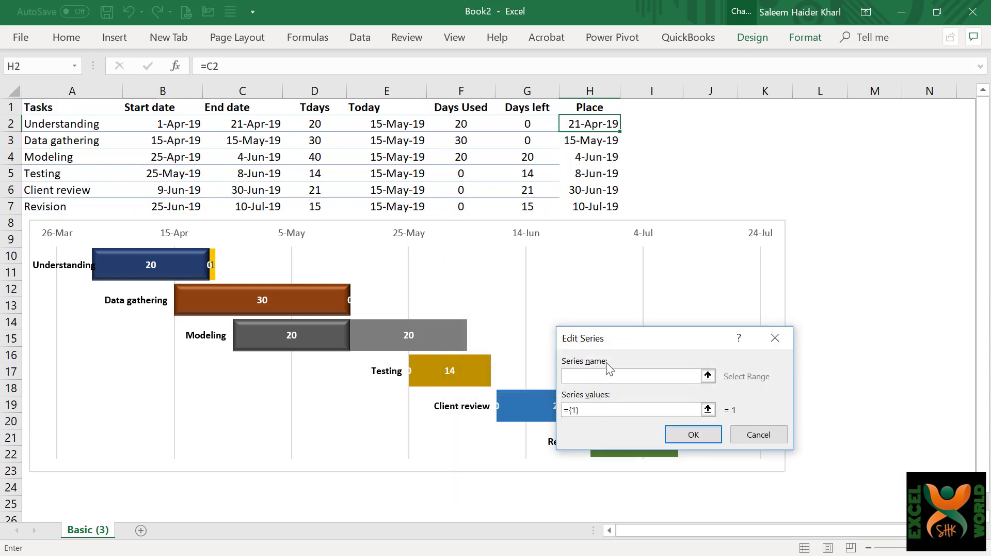
click(594, 107)
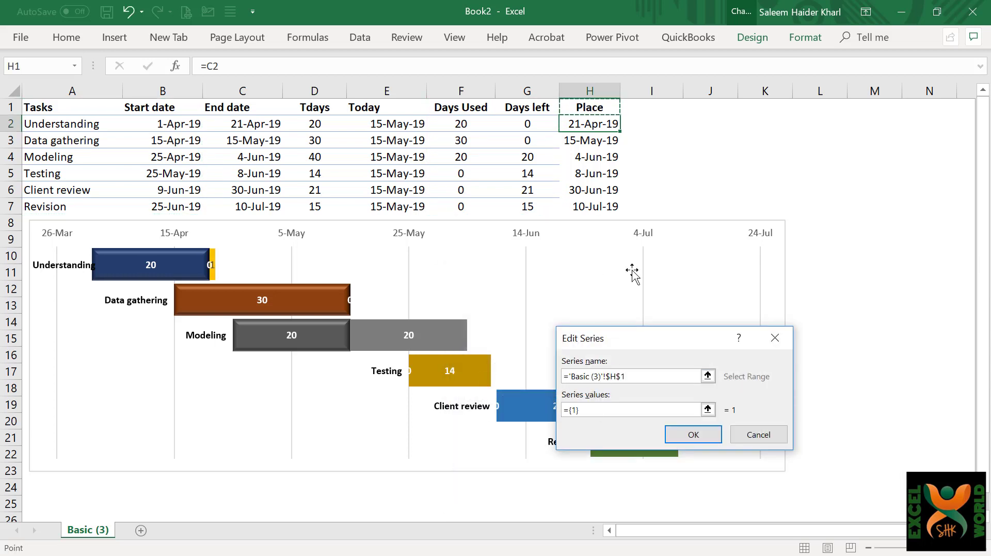
click(593, 409)
key(BackSpace)
key(BackSpace)
key(BackSpace)
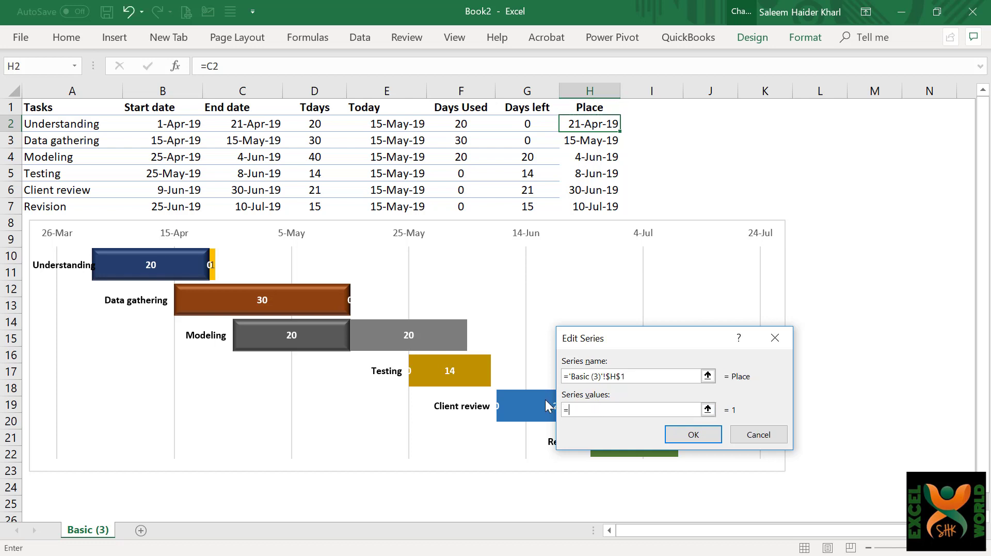
drag(578, 124, 577, 206)
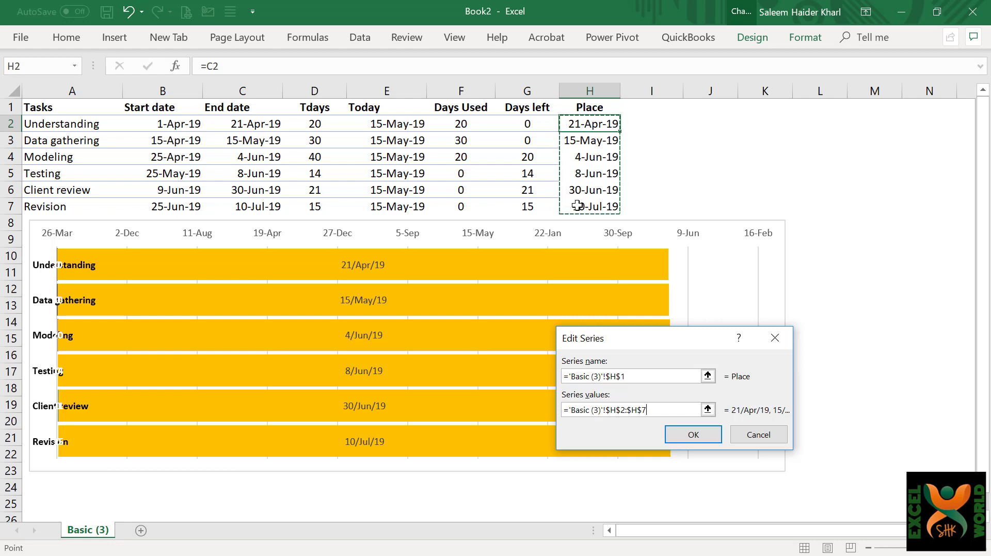
click(692, 442)
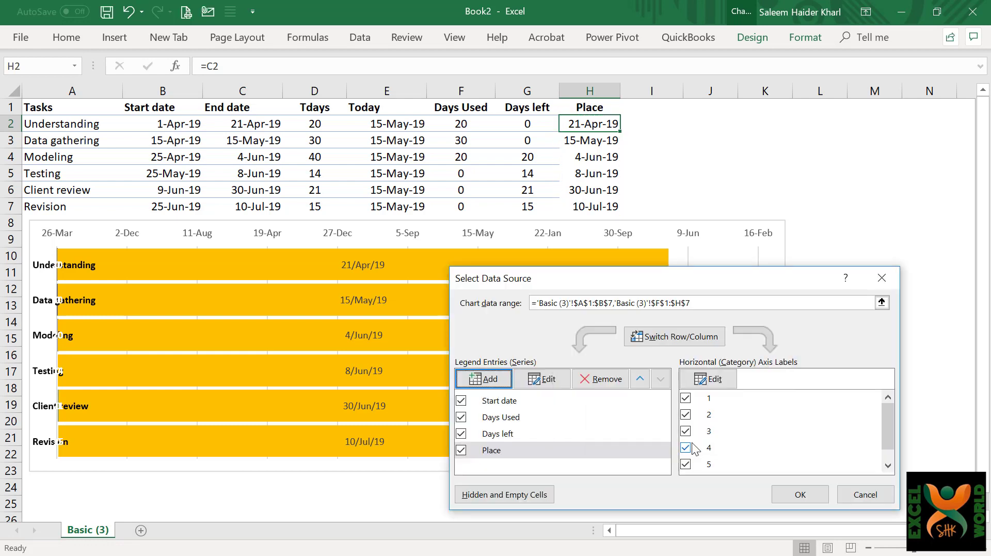
click(799, 495)
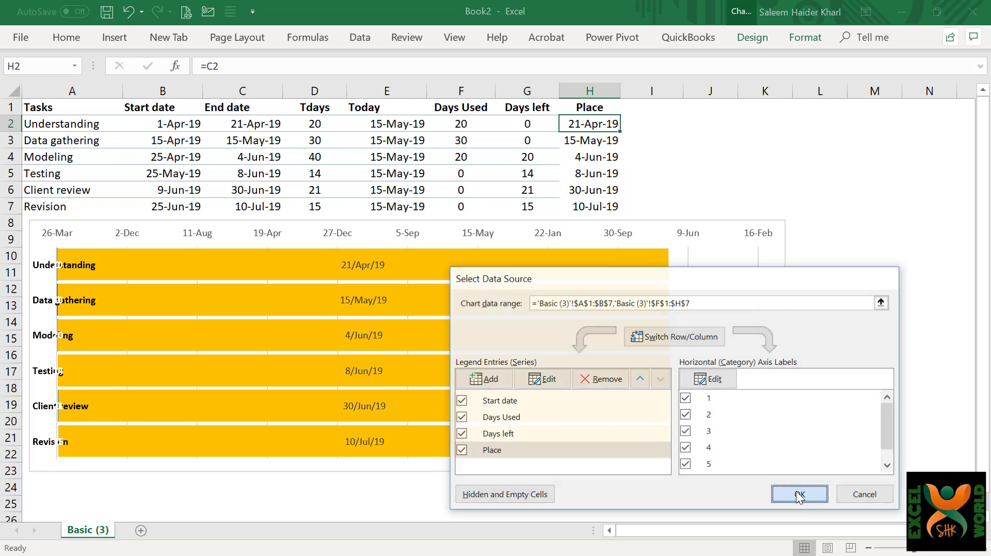
Change the Place series' chart type from Stacked Bar to Scatter in the custom combination chart.
mouse_move(556, 278)
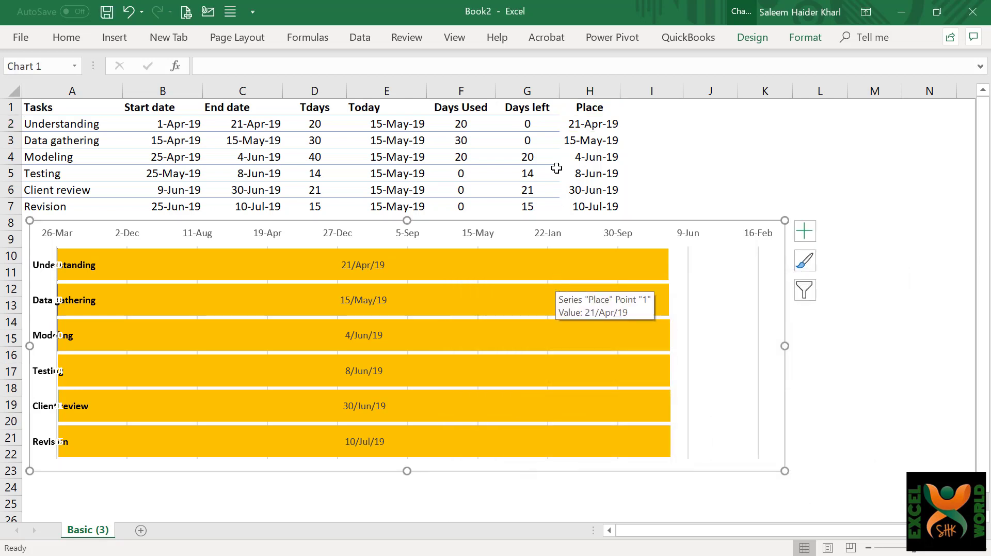
right_click(562, 268)
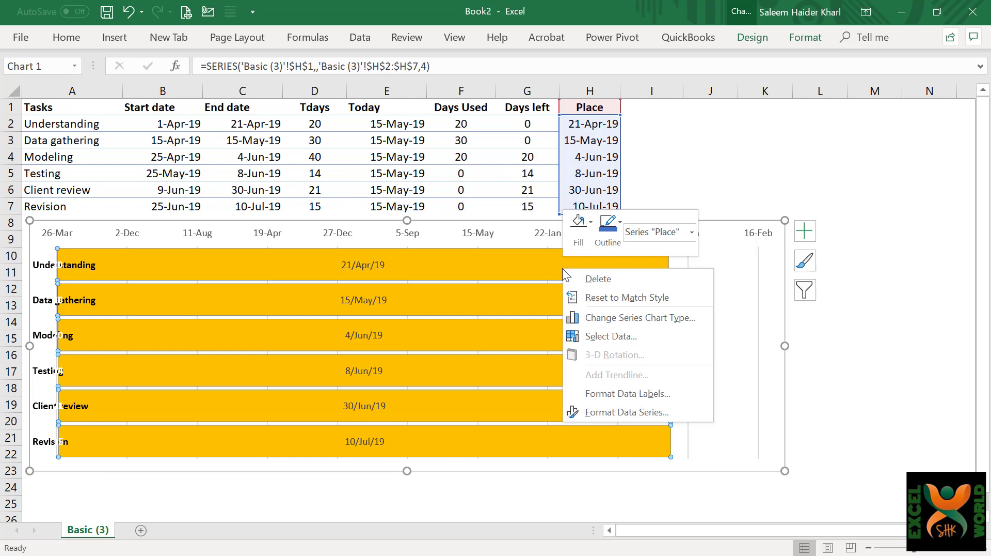
click(697, 323)
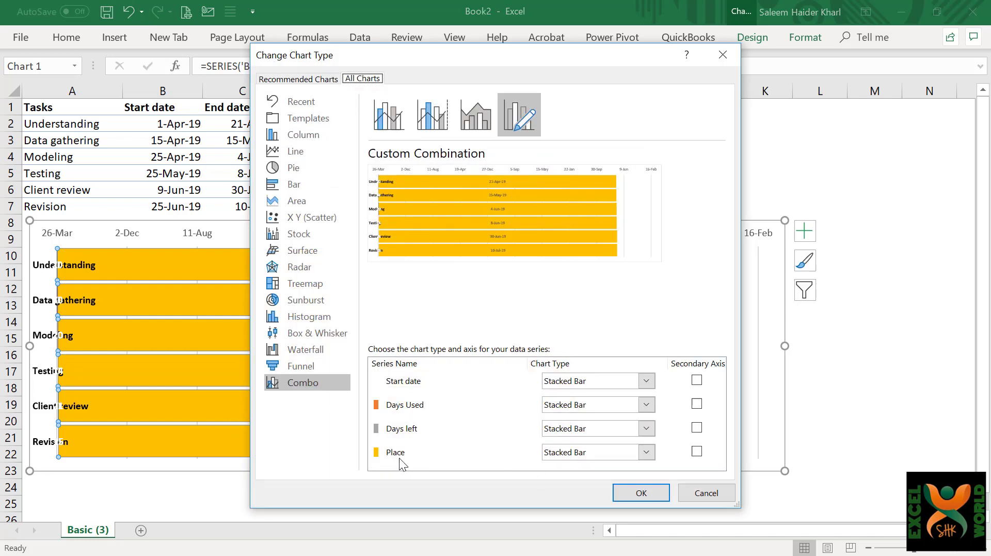
click(651, 453)
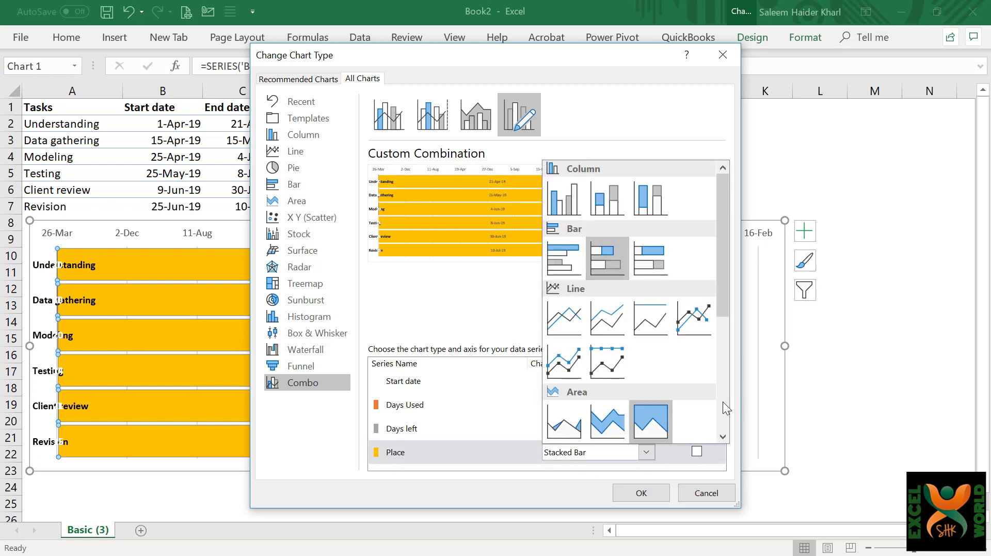
scroll(723, 402, down, 3)
click(556, 320)
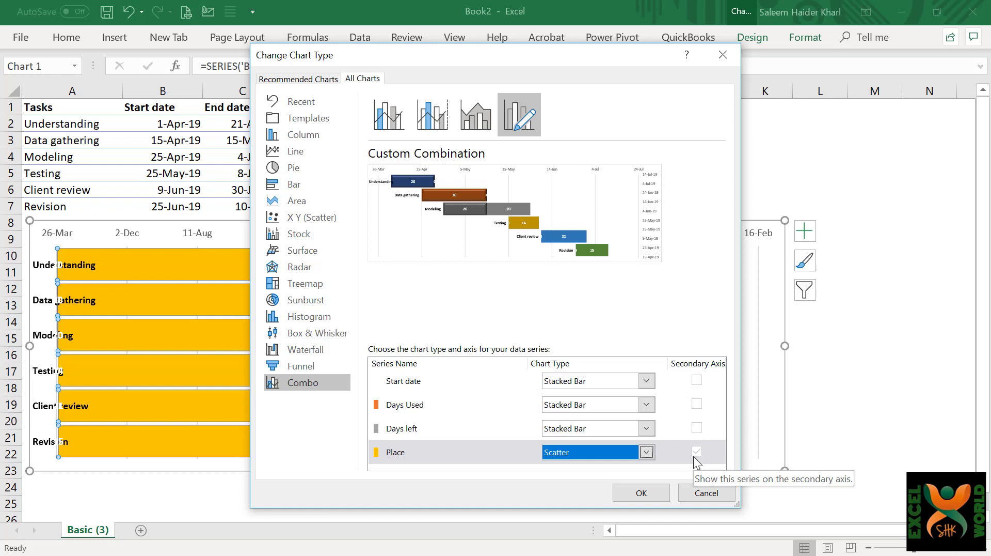
click(643, 493)
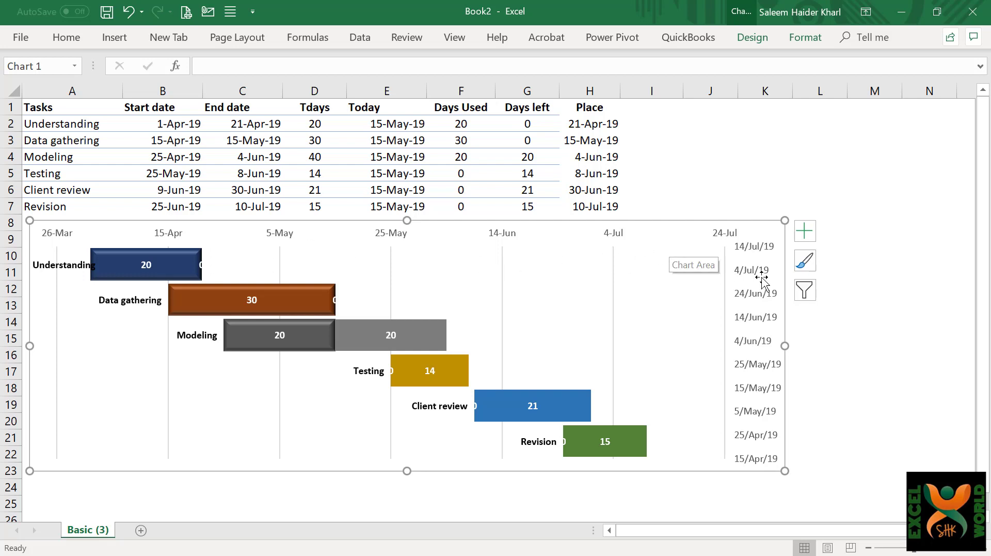
key(Escape)
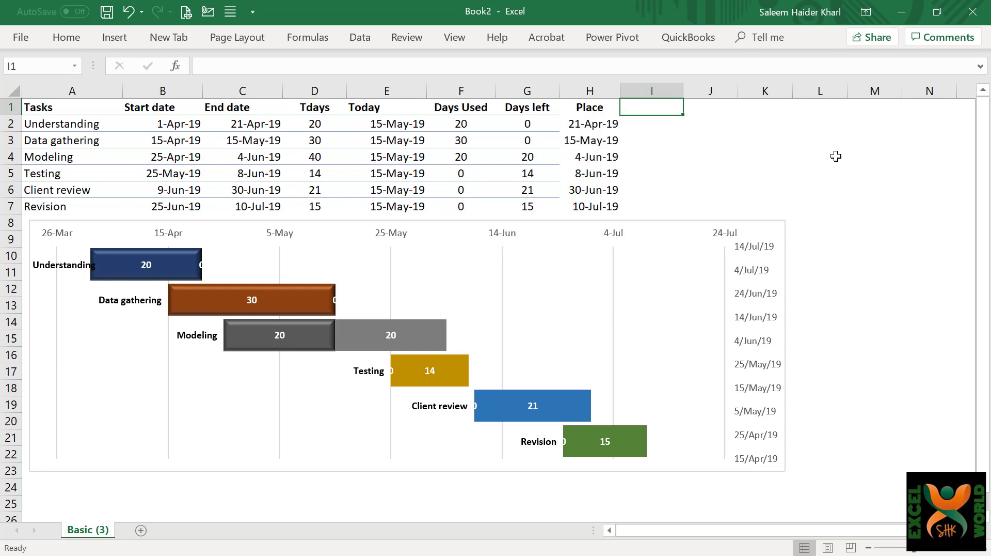
Enter the column heading %age in cell I1.
text(%)
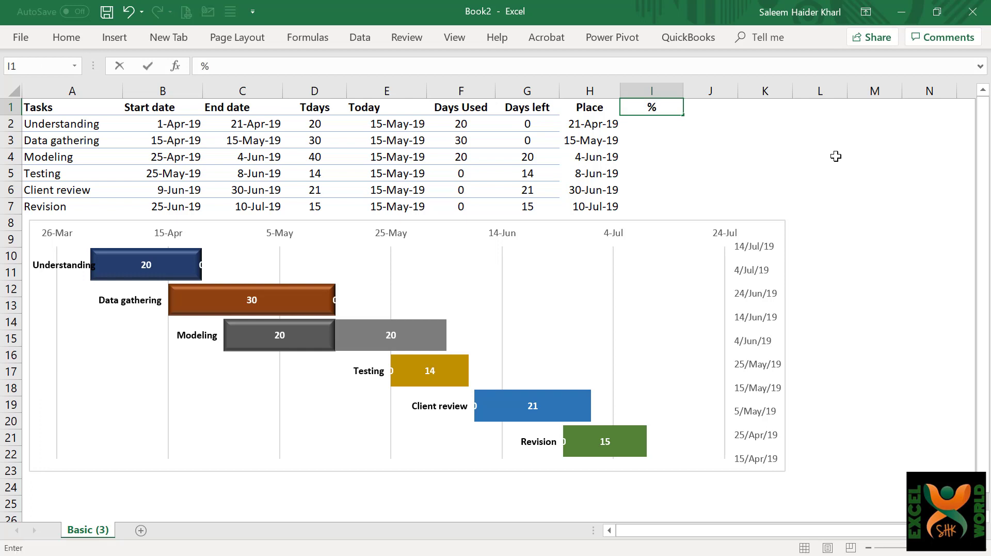
text(age)
key(Return)
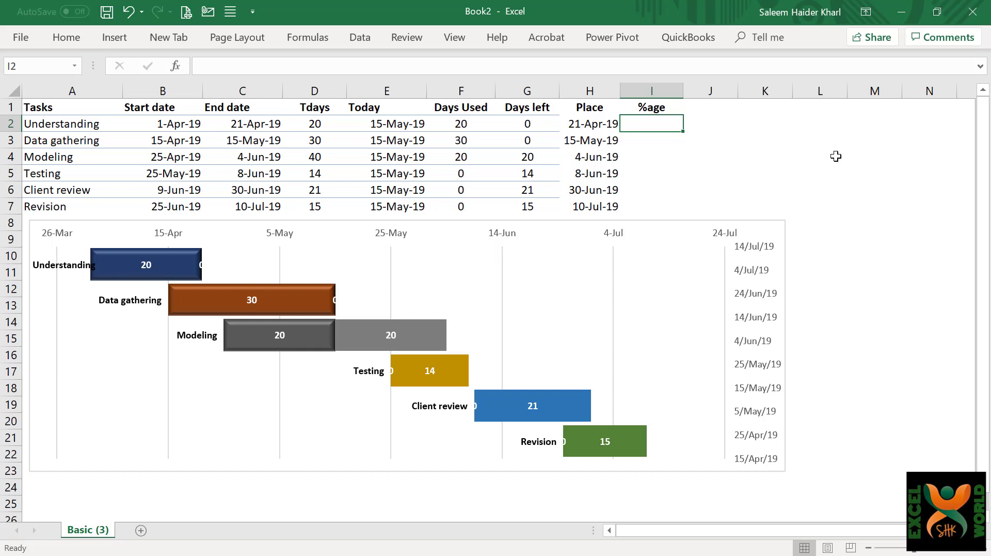
Enter 0% in cell I2 and apply the Percentage number format to it.
text(0%)
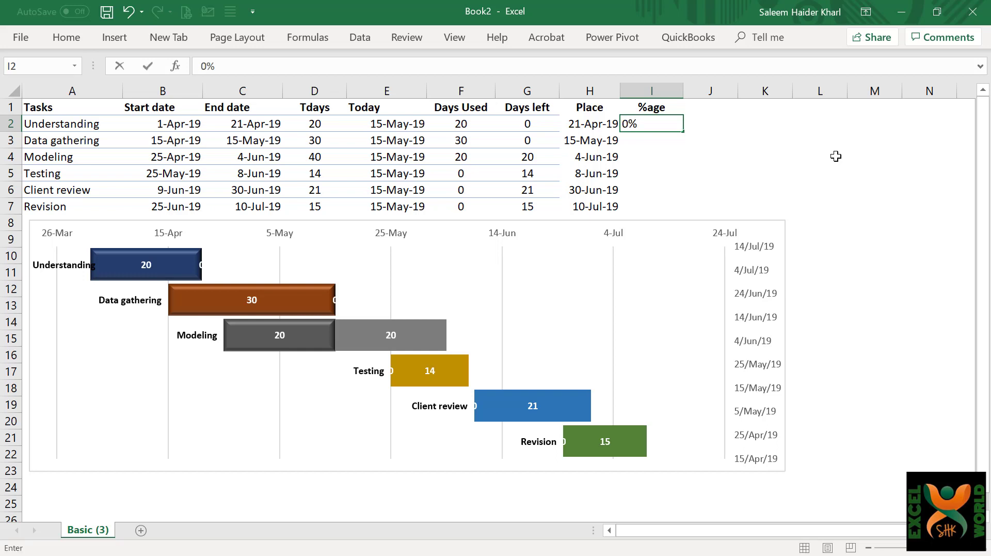
key(Return)
key(Up)
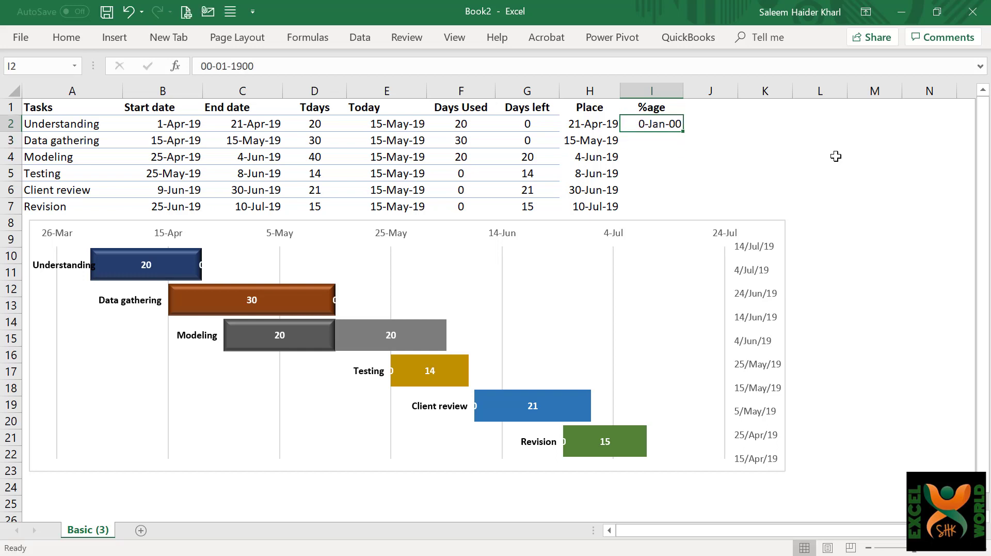
click(66, 38)
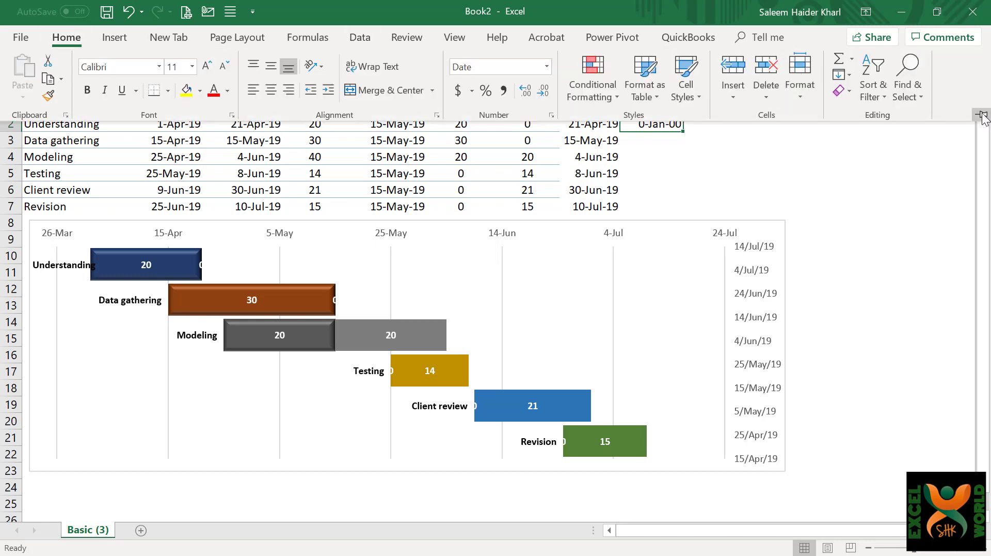
click(981, 115)
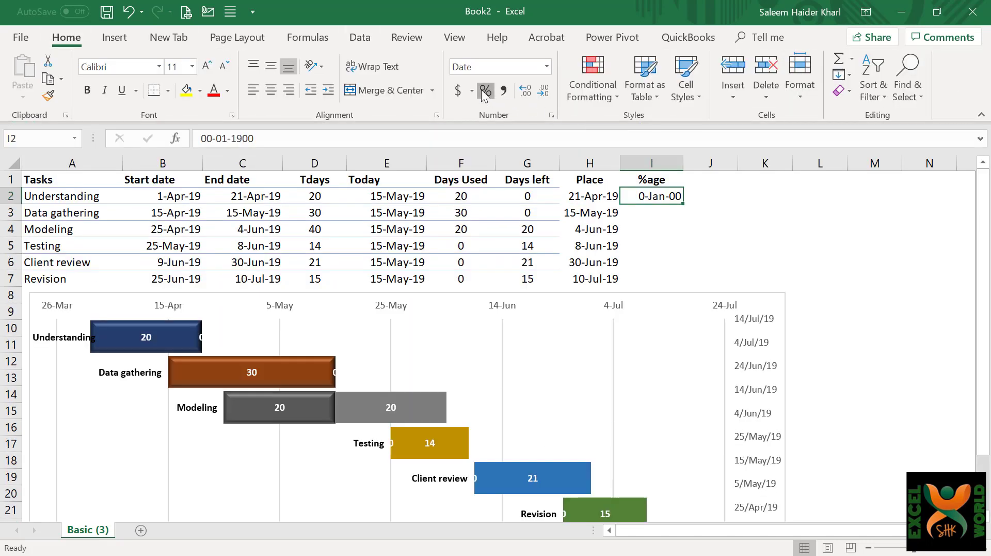
click(484, 93)
Copy the 0% value from I2 down through I7.
key(ctrl+c)
key(shift+Down)
key(shift+Down)
key(shift+Down)
key(shift+Down)
key(shift+Down)
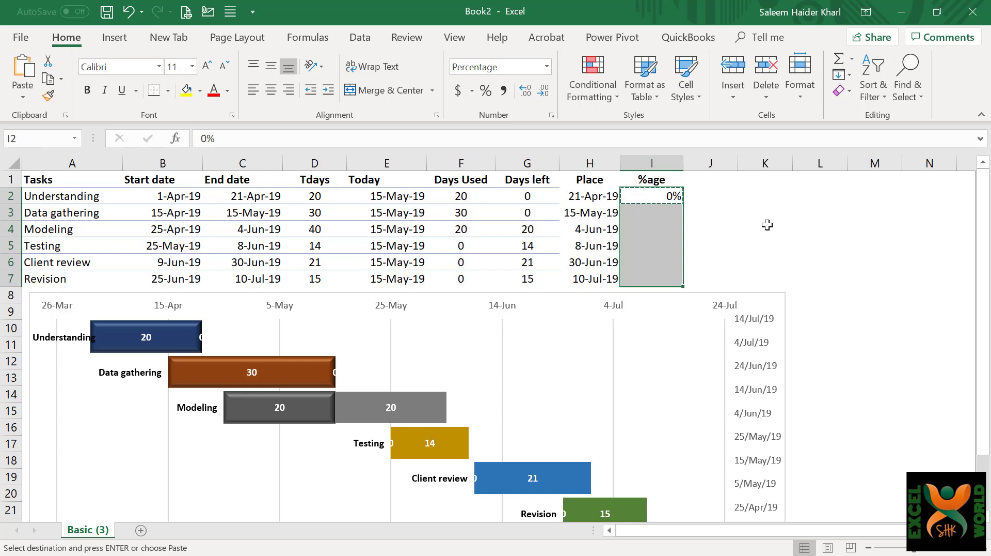
key(Return)
Edit the Place series in the chart's data source and set its X values to the Place dates in H2:H7.
click(759, 379)
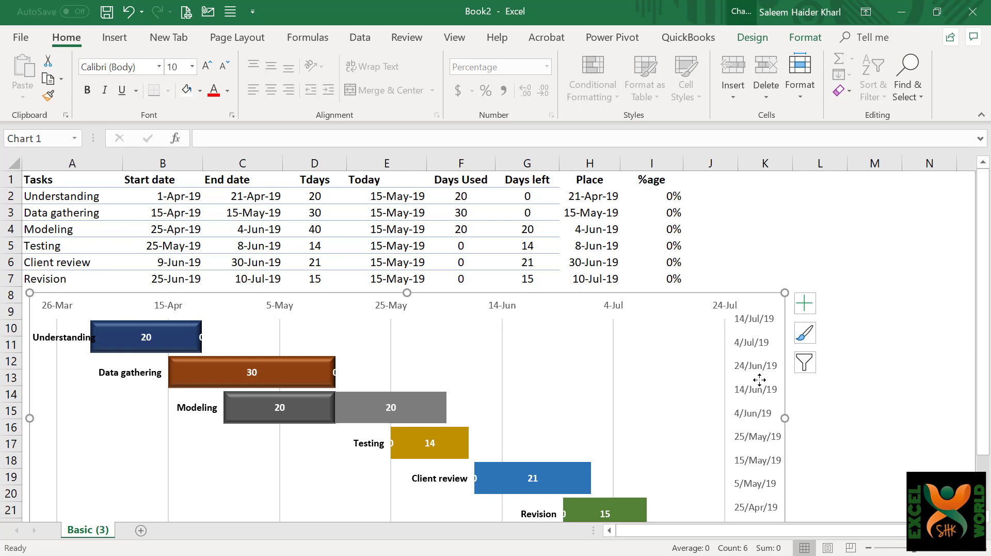
click(751, 41)
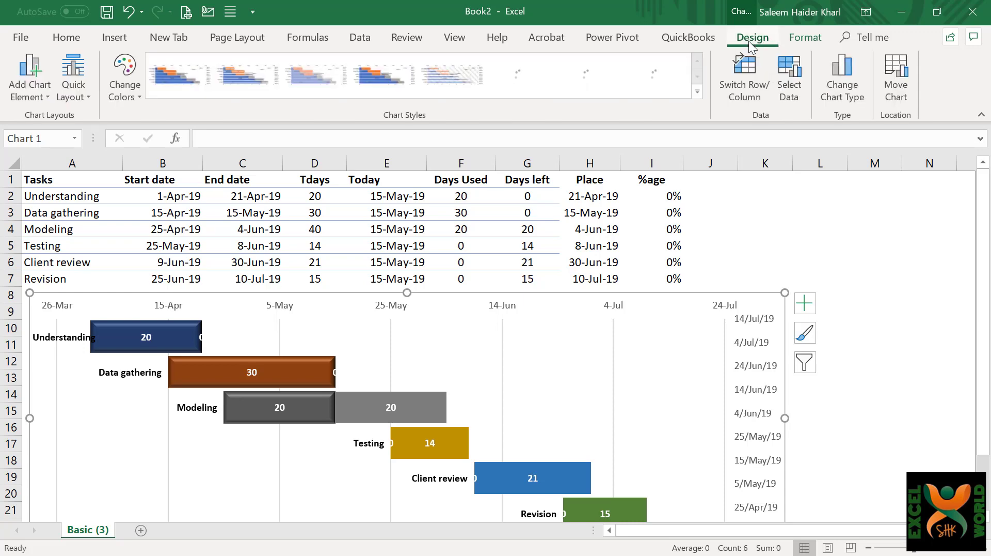
click(789, 92)
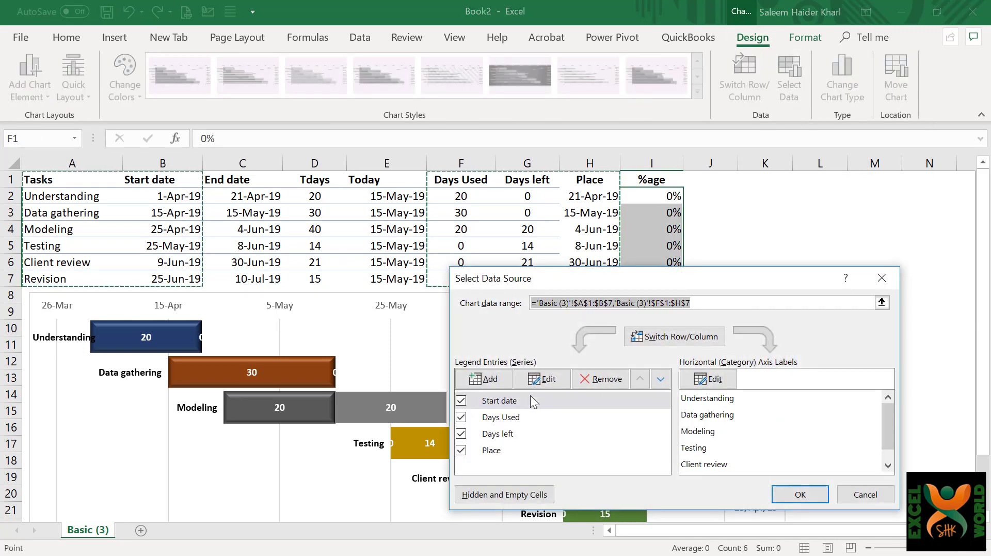
click(490, 452)
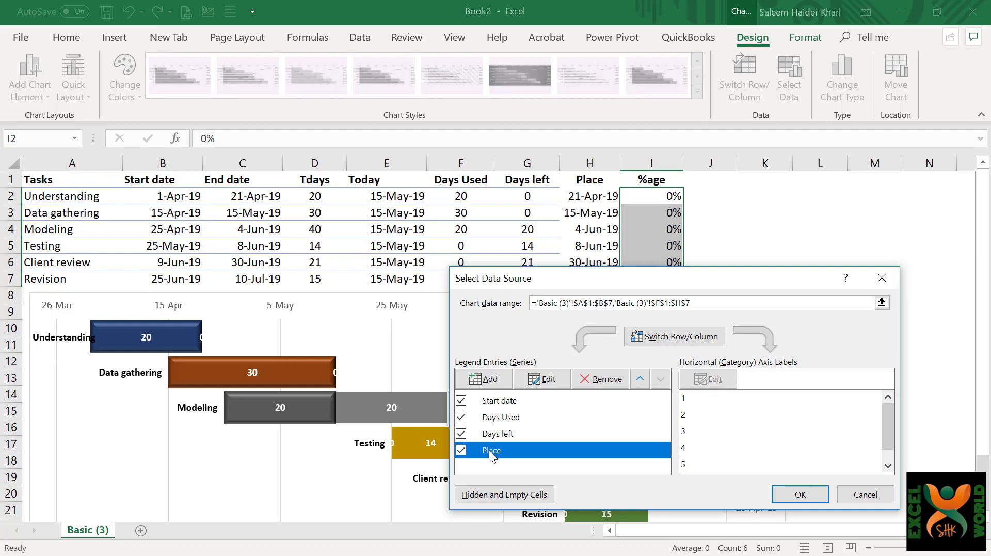
click(546, 382)
click(610, 394)
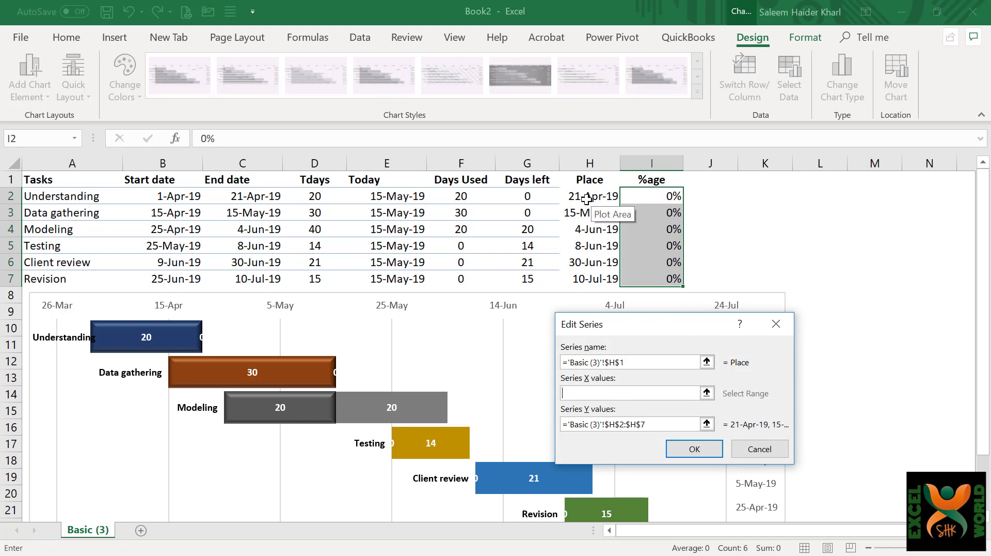
drag(587, 202, 588, 280)
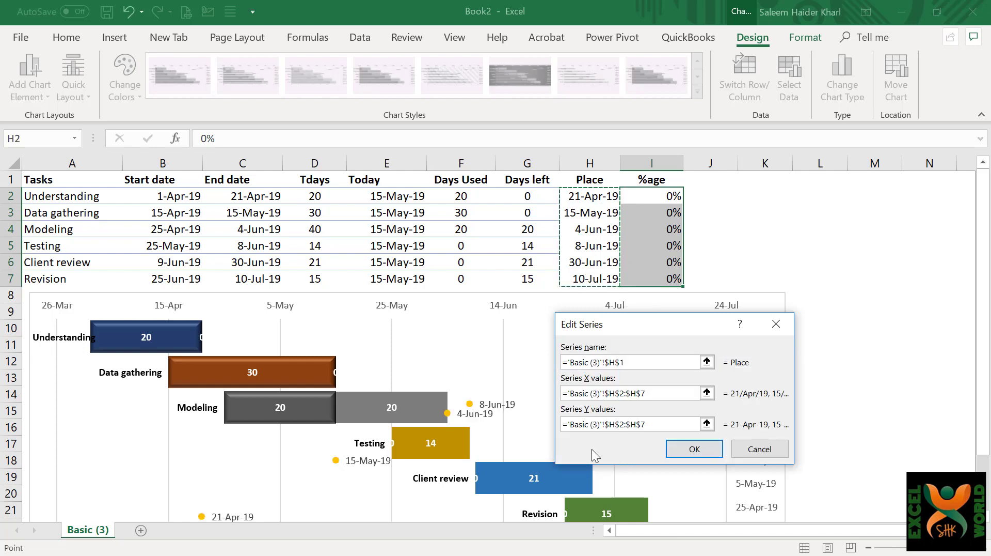
Replace the Place series' Y values with the %age cells I2:I7 and apply the data source changes.
drag(670, 427, 557, 419)
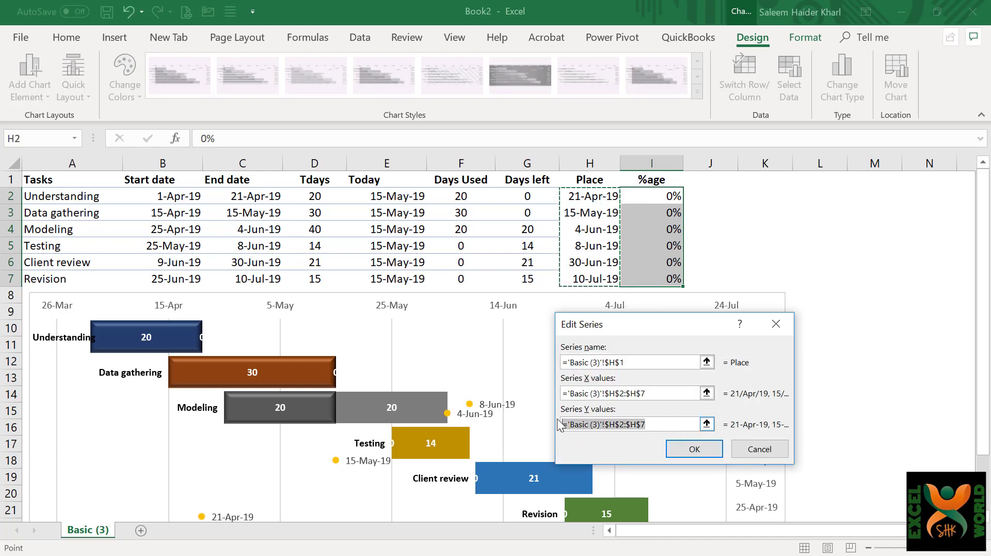
key(BackSpace)
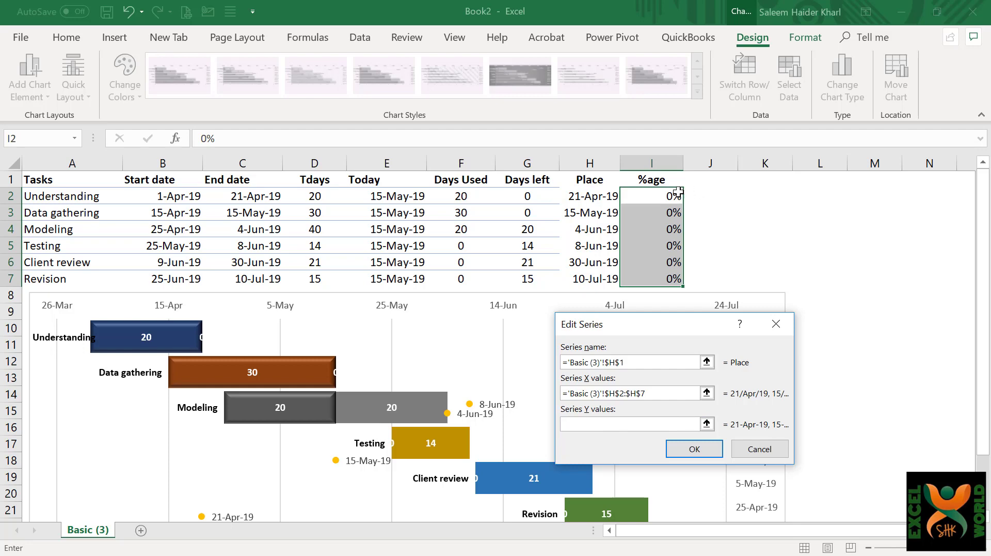
drag(667, 195, 653, 284)
click(707, 454)
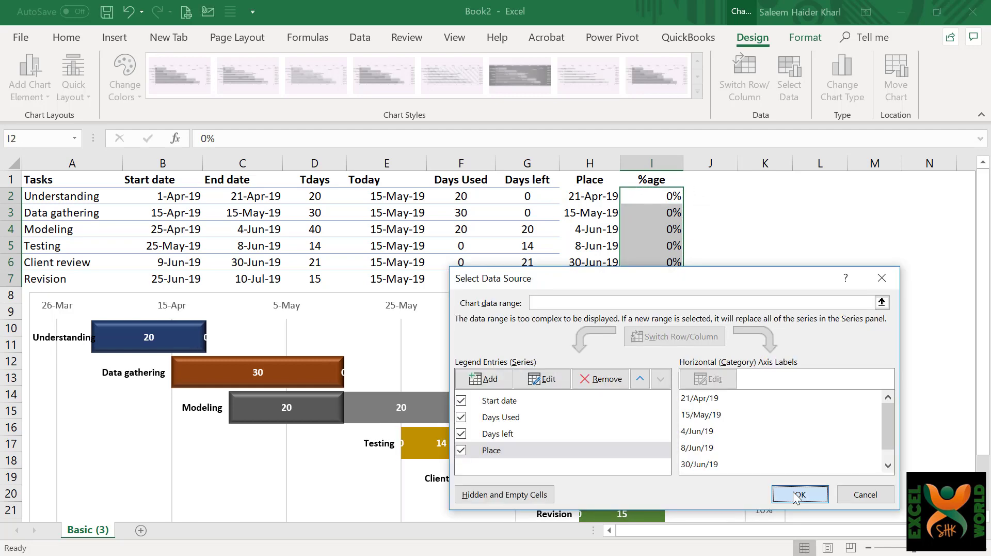
click(796, 491)
Fix the secondary vertical axis bounds at minimum 0 and maximum 1, and show its values in reverse order.
scroll(793, 491, down, 2)
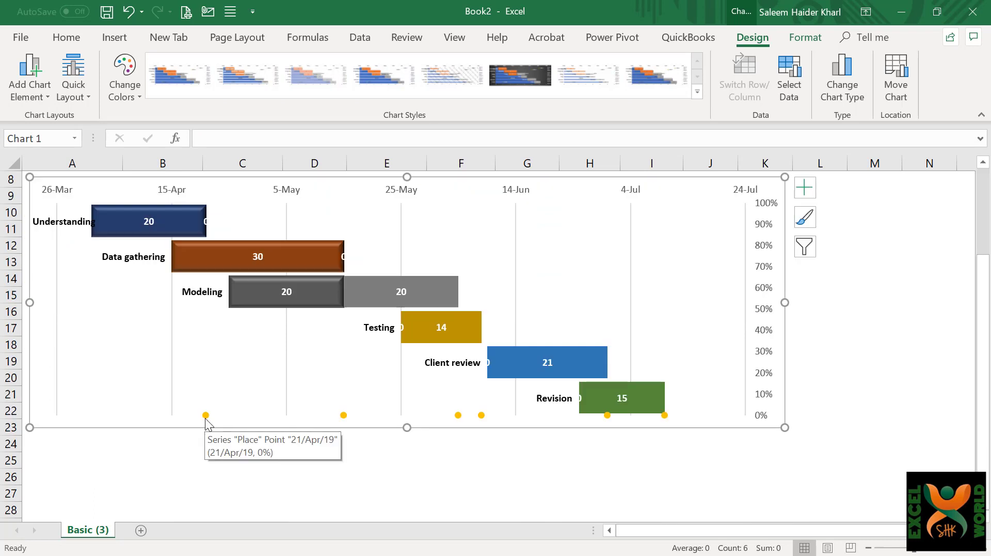
click(665, 417)
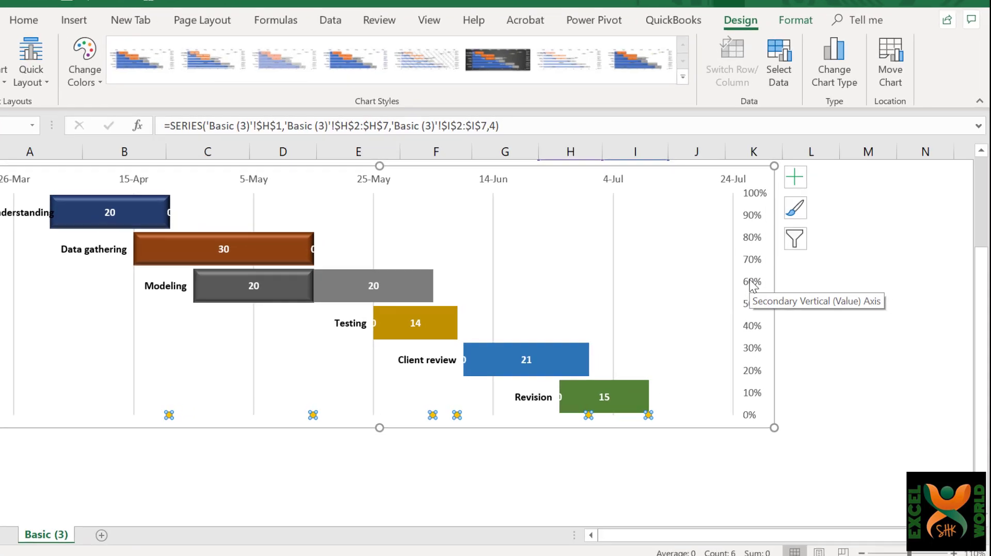
right_click(764, 290)
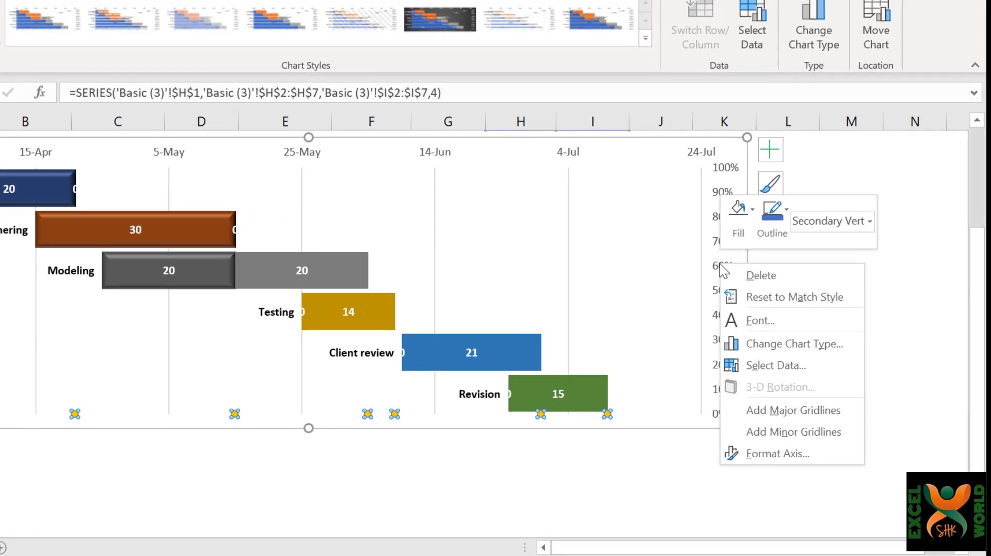
click(766, 454)
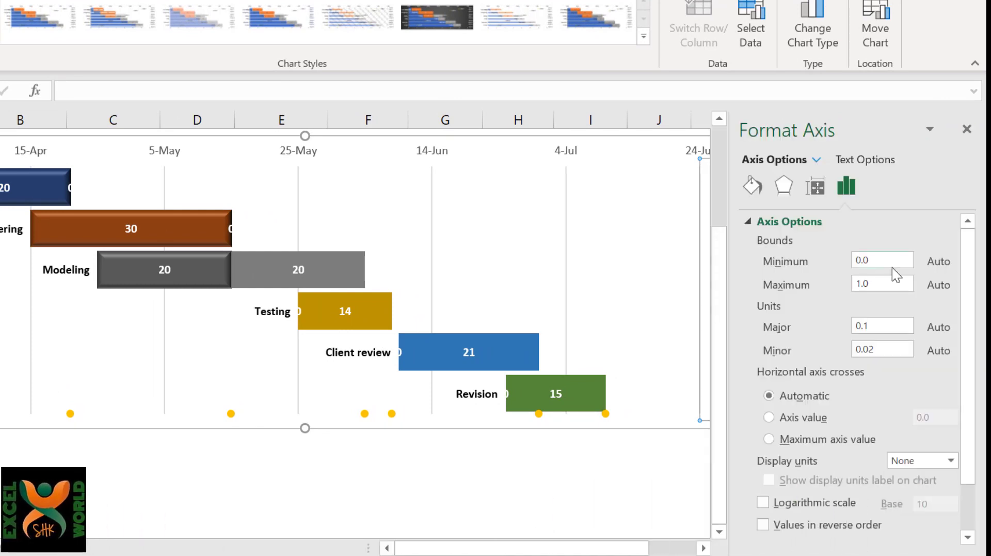
drag(892, 265, 847, 260)
text(0)
key(Tab)
key(Tab)
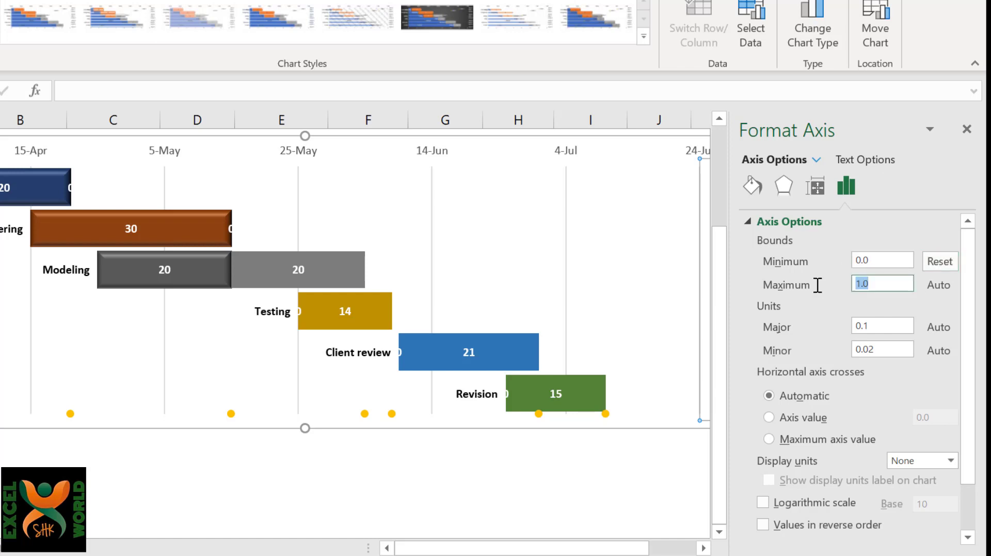
text(1)
key(Return)
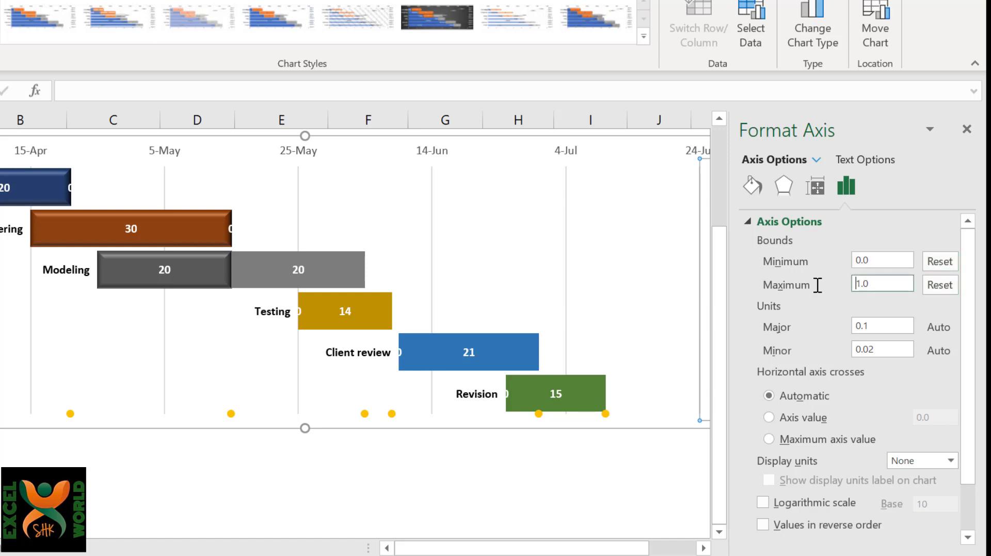
click(763, 524)
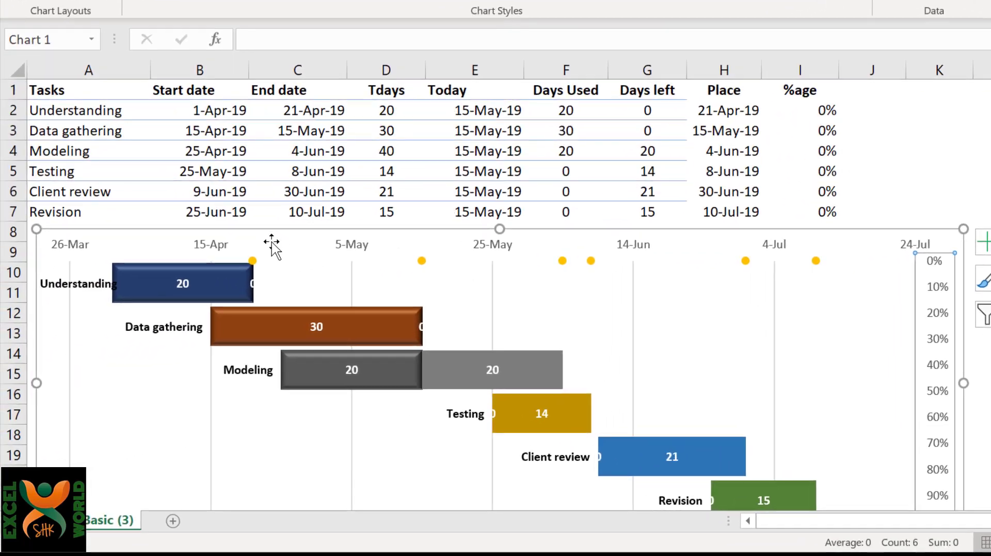
Set the Understanding task's %age in I2 to 8% so its marker sits level with its bar.
mouse_move(173, 286)
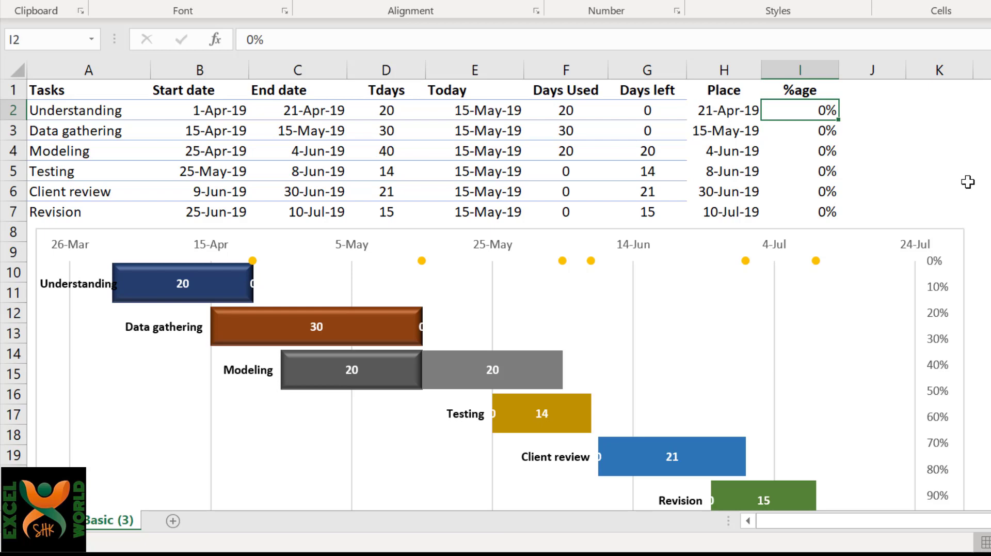
text(7)
key(Return)
key(Up)
text(8)
key(Return)
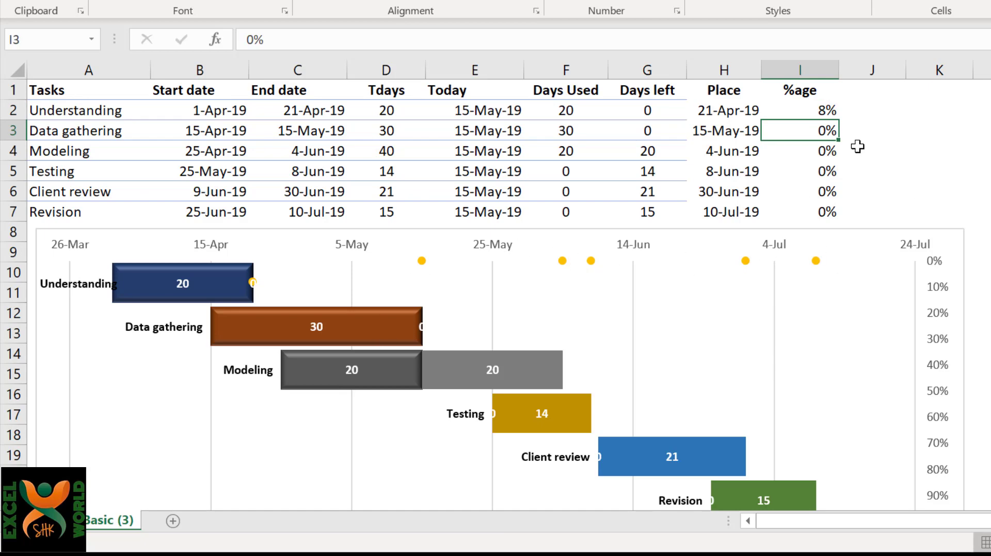
Adjust the Data gathering task's %age in I3 to 25% to align its marker with its bar.
text(17)
key(Return)
key(Up)
text(22)
key(Return)
key(Up)
text(25)
key(Return)
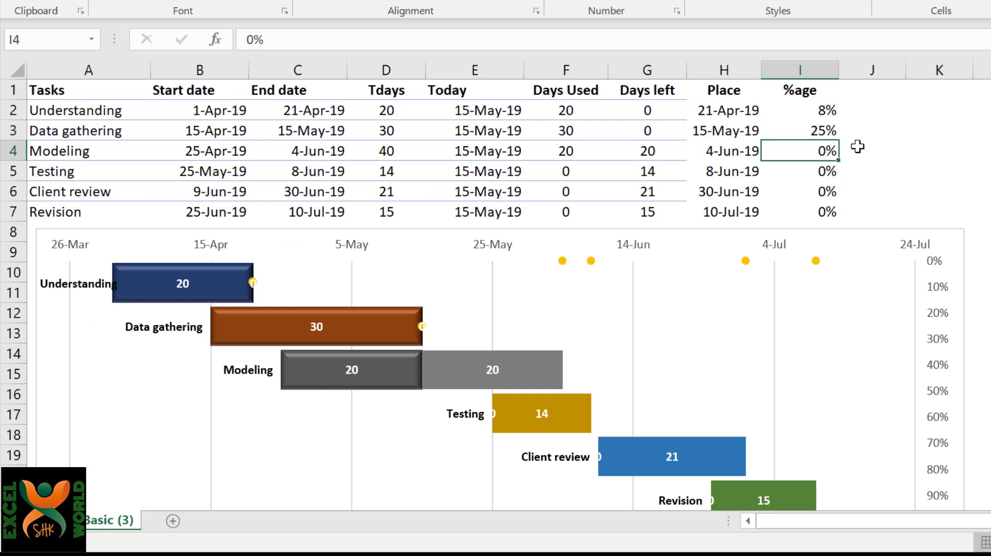
Adjust the Modeling task's %age in I4 to 42% to centre its marker on the bar's end.
text(55)
key(Return)
key(Up)
text(45)
key(Return)
key(Up)
text(42)
key(Return)
key(Up)
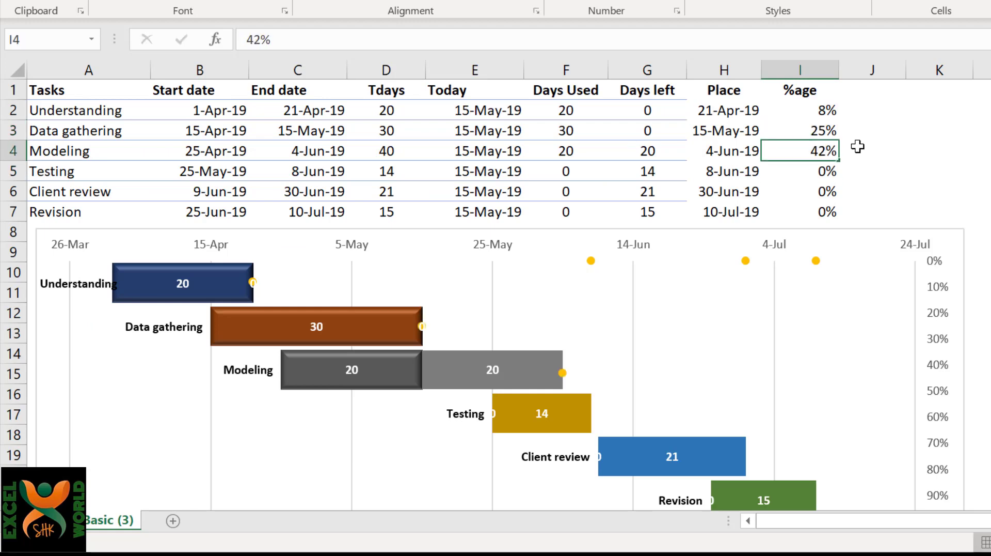
Adjust the Testing task's %age in I5 to 58% to line its marker up with its bar.
key(Down)
text(60)
key(Return)
key(Up)
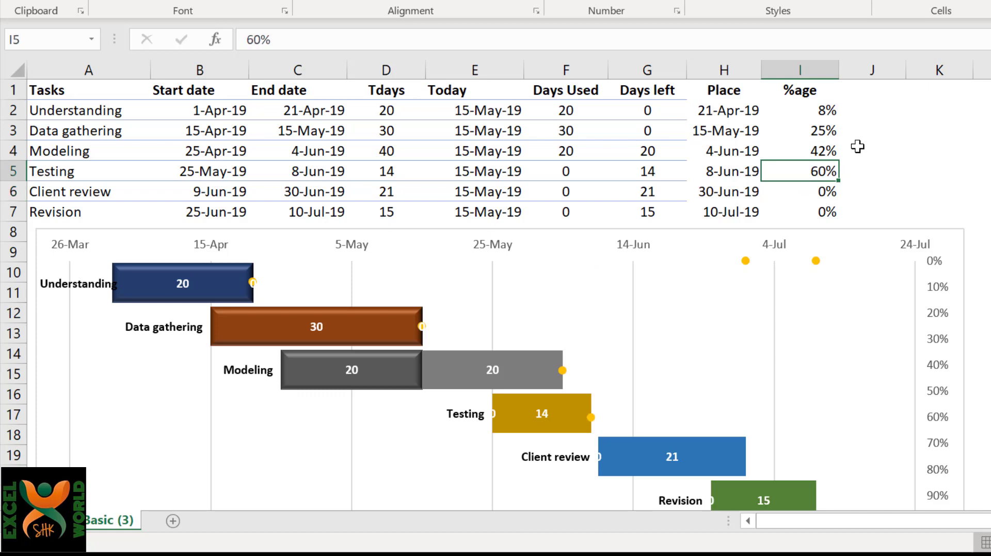
text(59)
key(Return)
key(Up)
text(5)
text(8)
key(Return)
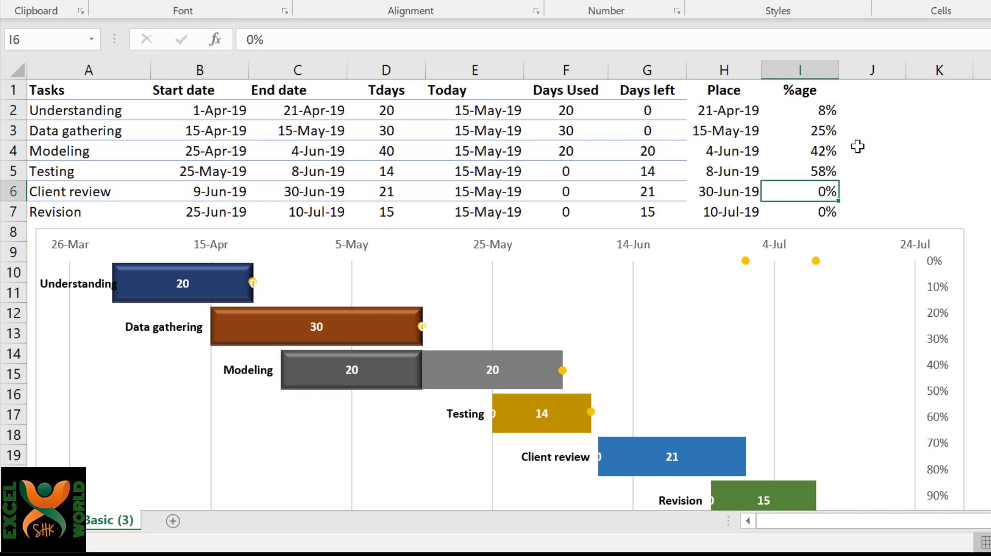
Set the Client review task's %age in I6 to 75% to align its marker with its bar.
text(70)
key(Return)
key(Up)
text(75)
key(Return)
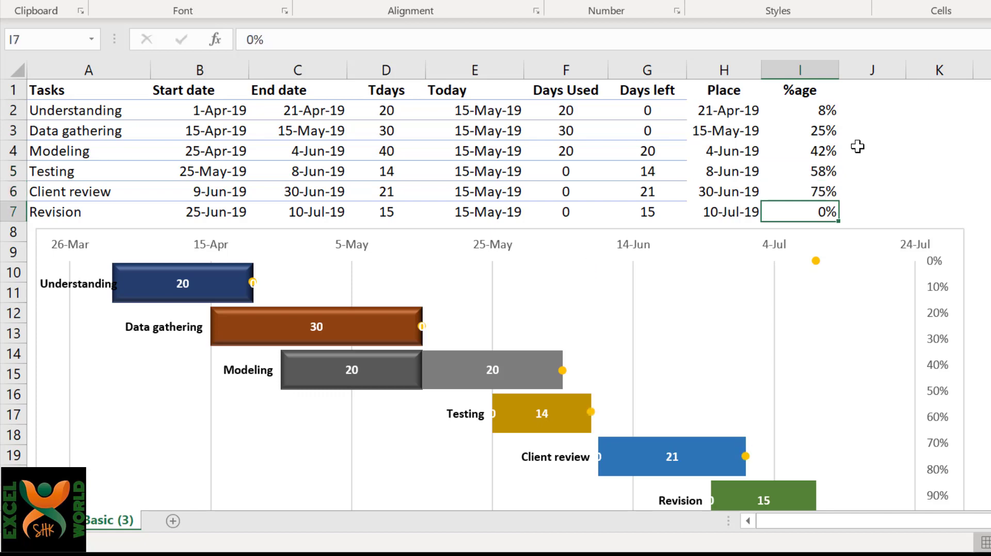
Adjust the Revision task's %age in I7 to 92% to align its marker with its bar.
text(90)
key(Return)
key(Up)
text(91)
key(Return)
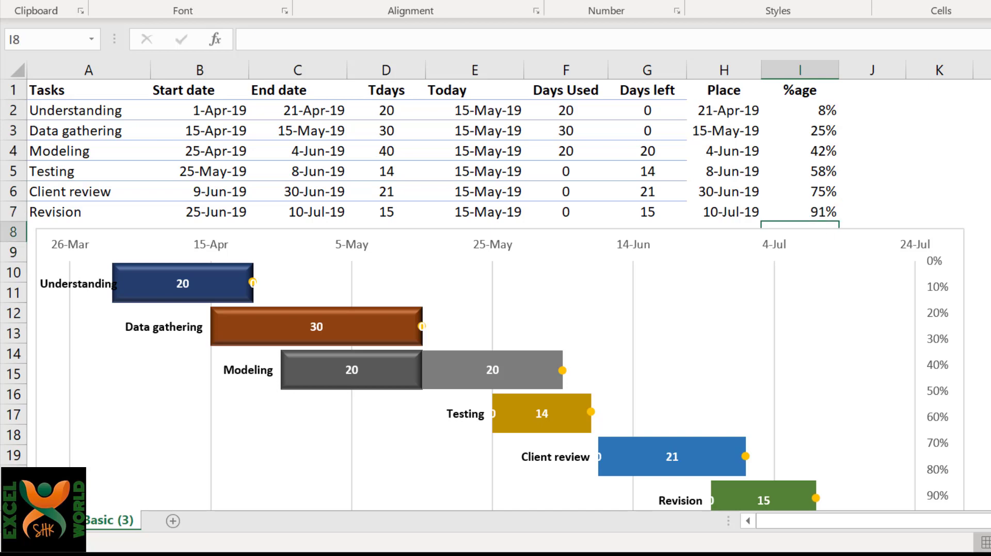
scroll(971, 195, down, 1)
click(821, 171)
text(92)
key(Return)
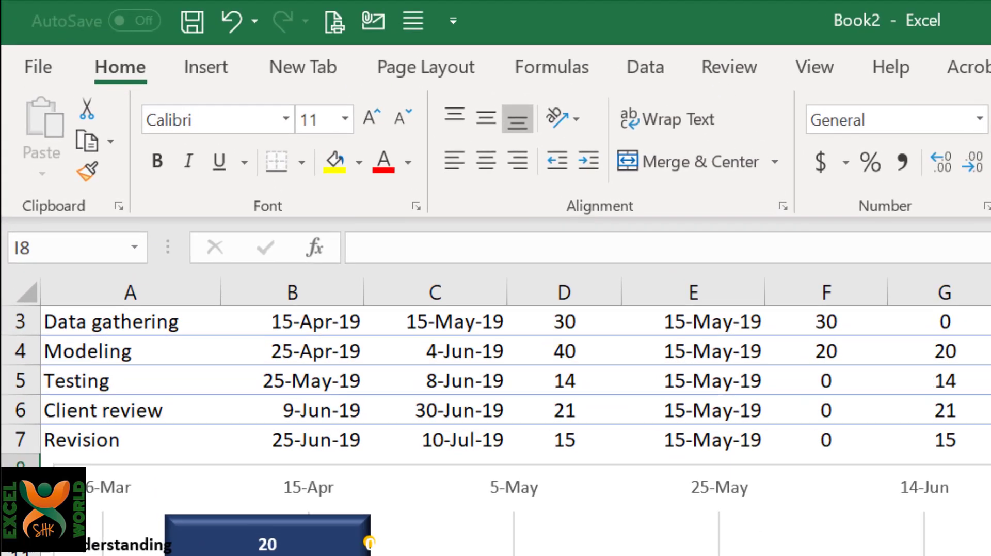
Insert six icons from the icon library: head with gears, checklist, pie chart, gear, eraser and meeting group.
click(206, 64)
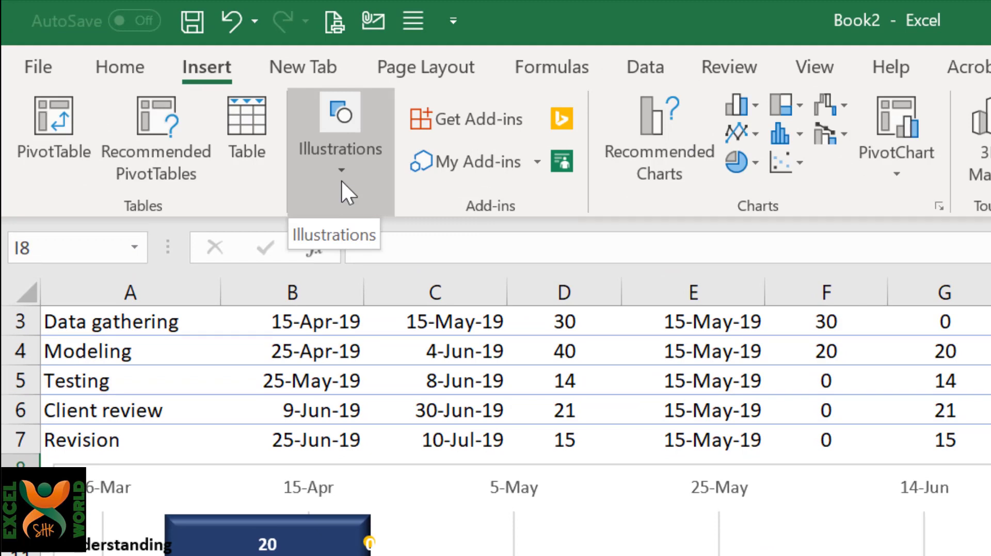
click(340, 178)
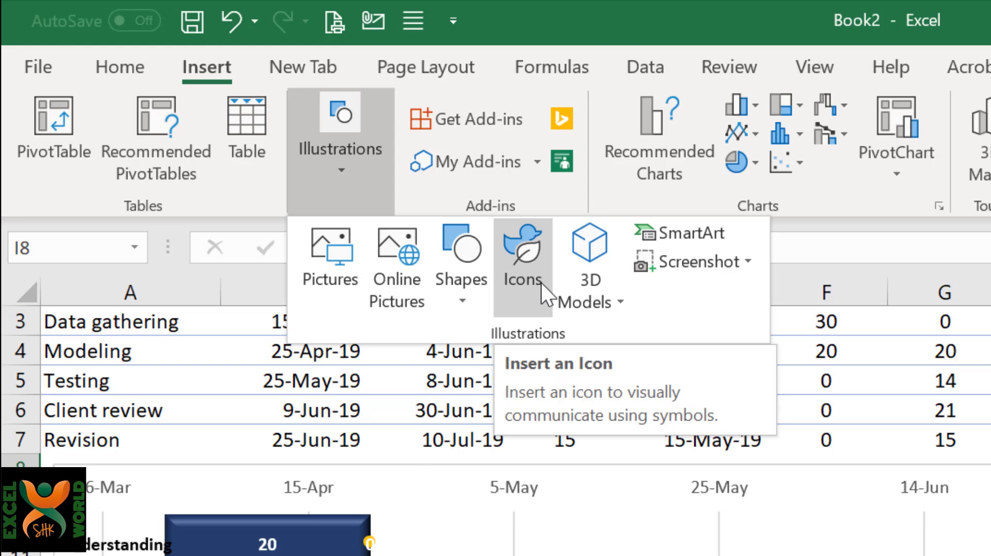
click(523, 268)
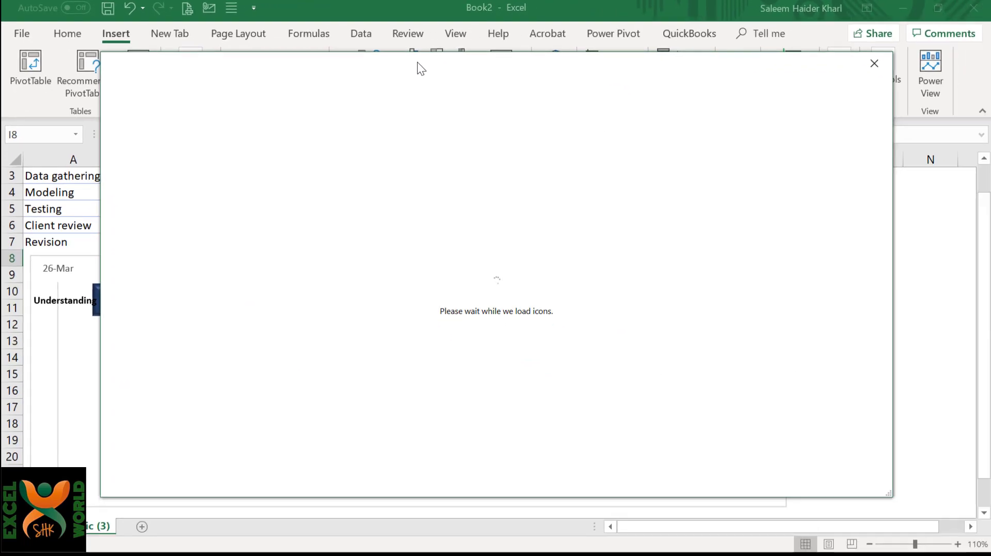
drag(417, 62, 501, 60)
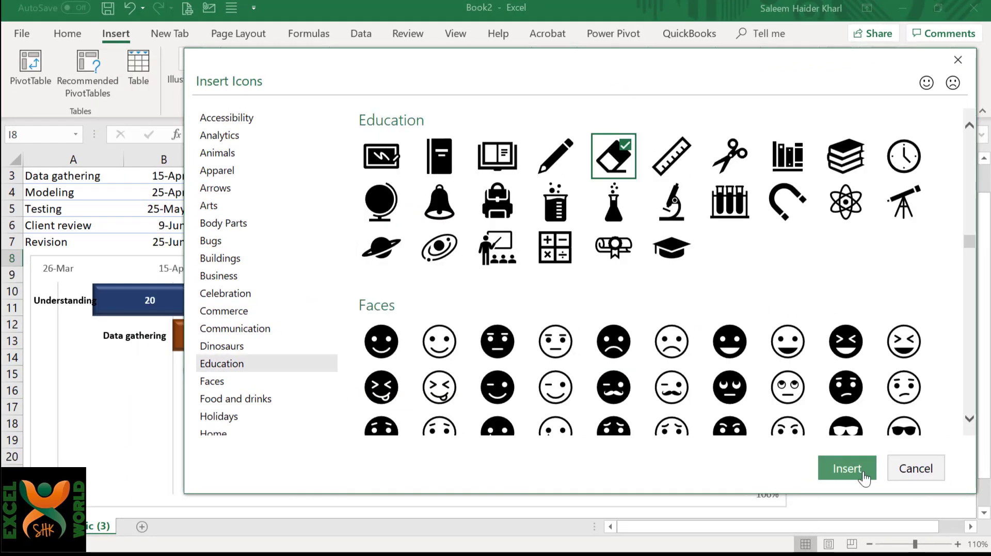
click(865, 477)
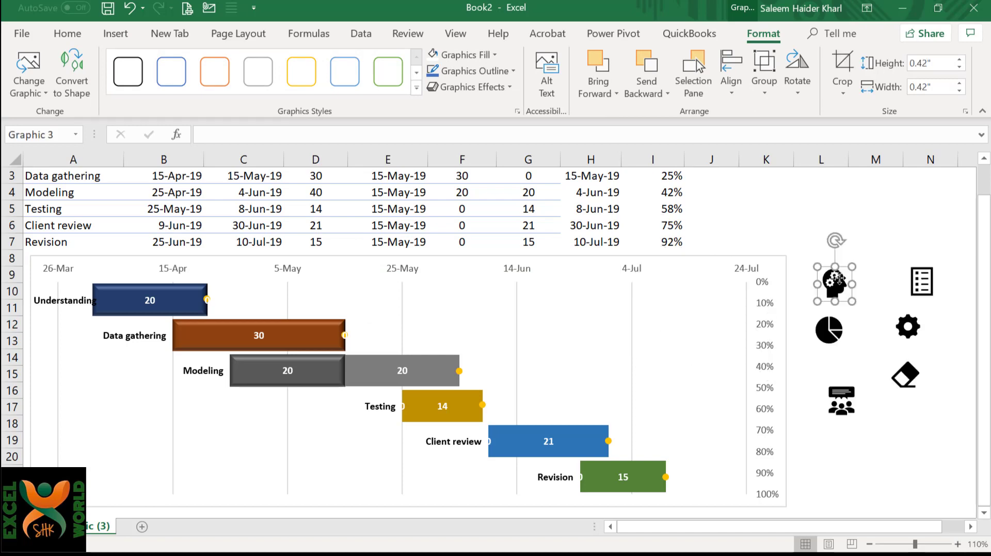
Try the head-with-gears icon at the end of the Understanding bar, and return it to its place beside the chart.
drag(837, 279, 194, 296)
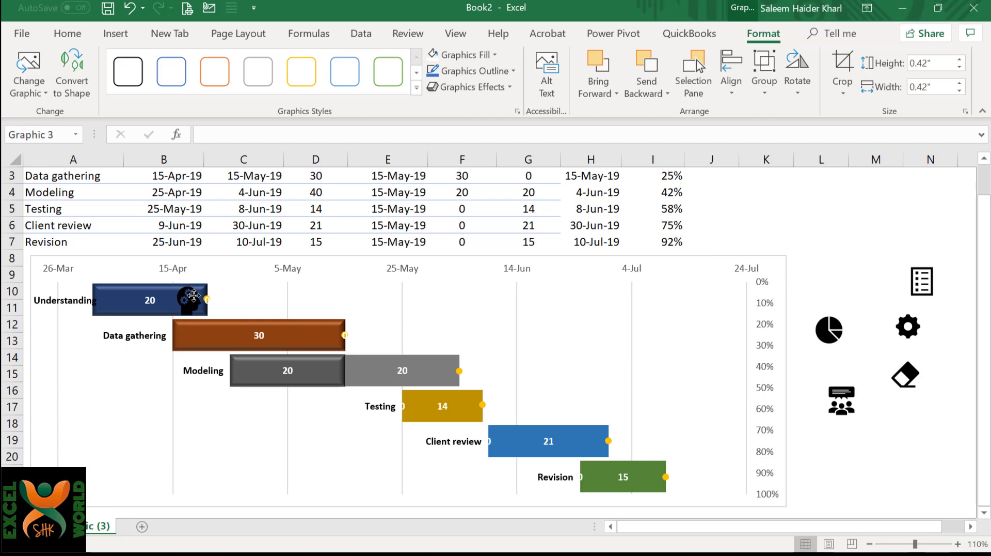
drag(193, 295, 841, 274)
click(867, 324)
click(842, 276)
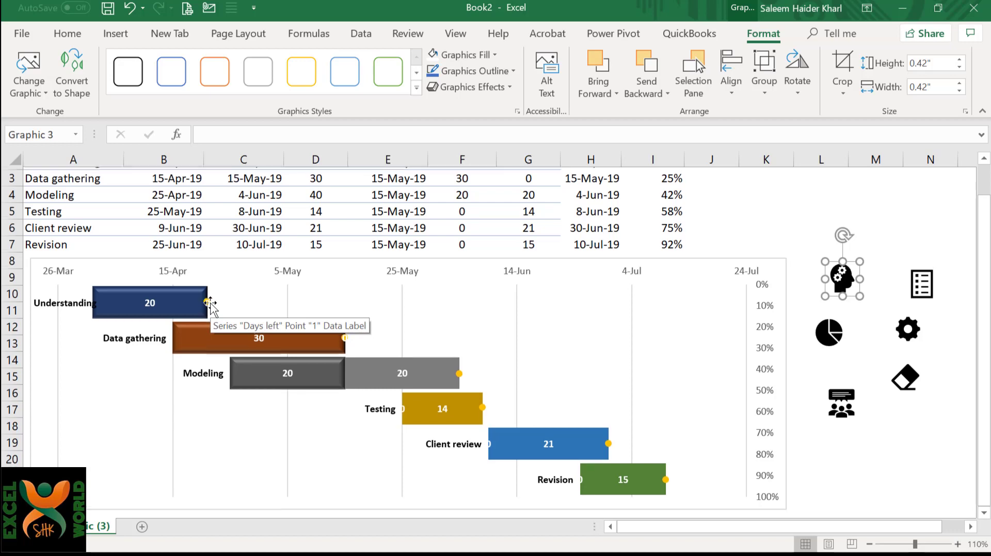
Enter 20 as the Days left for the Understanding and Data gathering tasks in G2 and G3.
scroll(210, 304, up, 2)
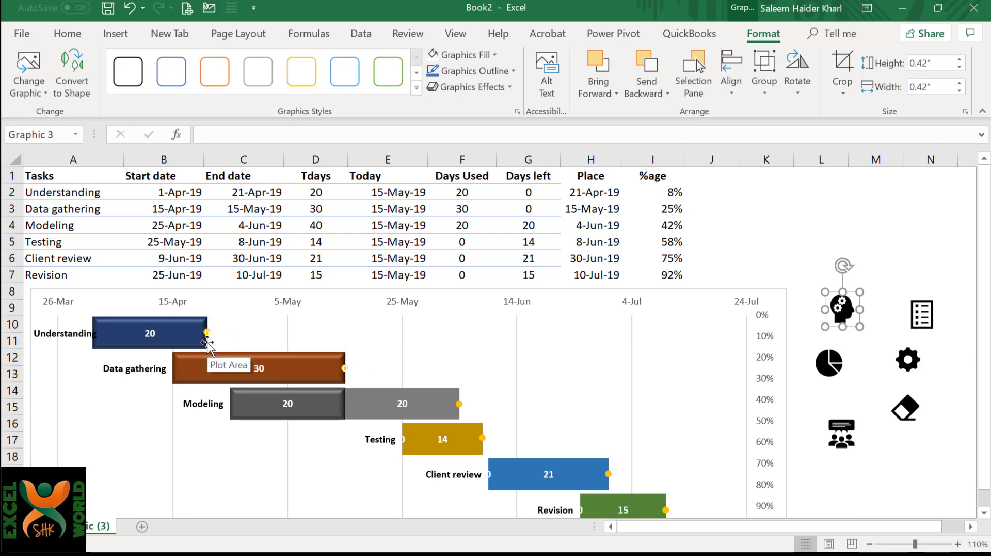
click(528, 192)
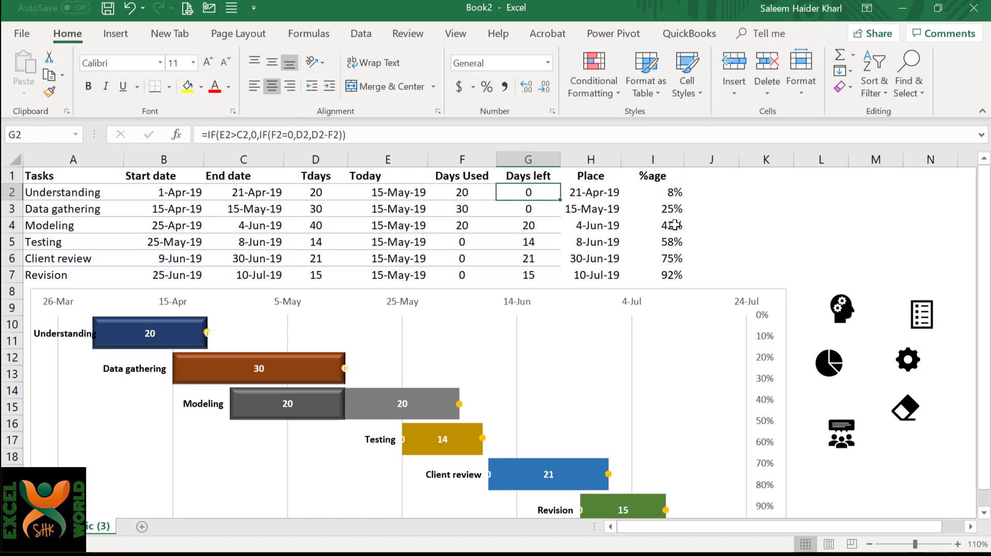
text(20)
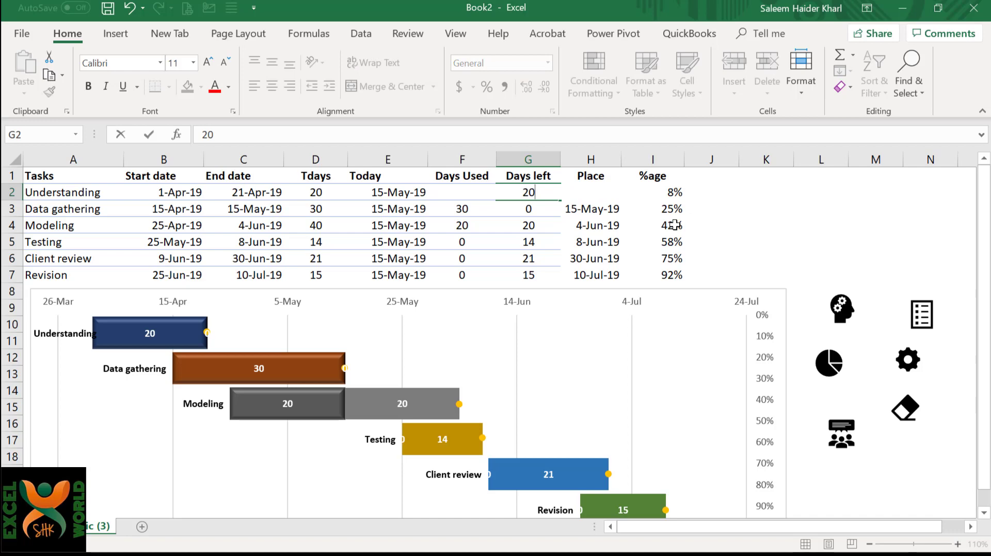
key(Return)
text(20)
key(Return)
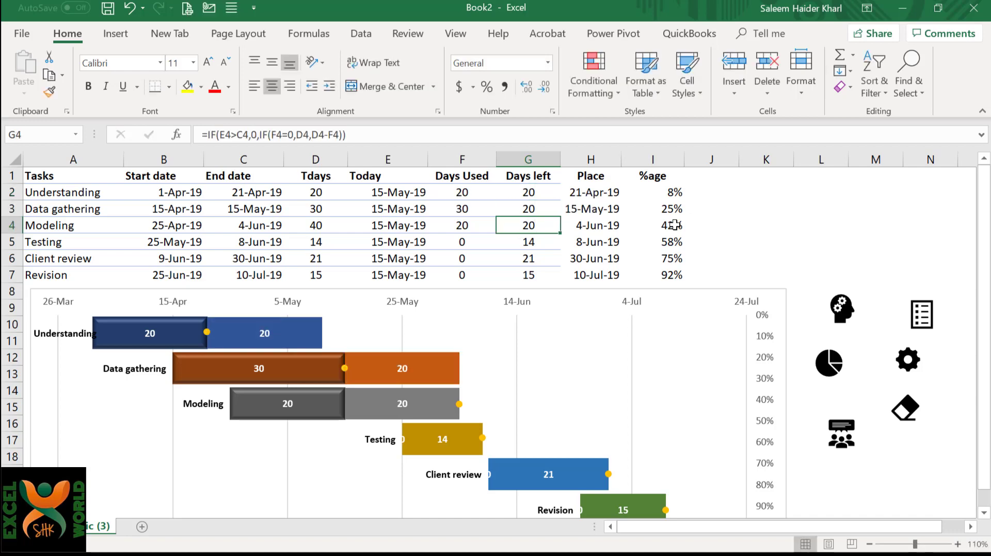
Fill the head-with-gears icon white, copy it and paste it onto the Understanding task's scatter marker only.
click(841, 316)
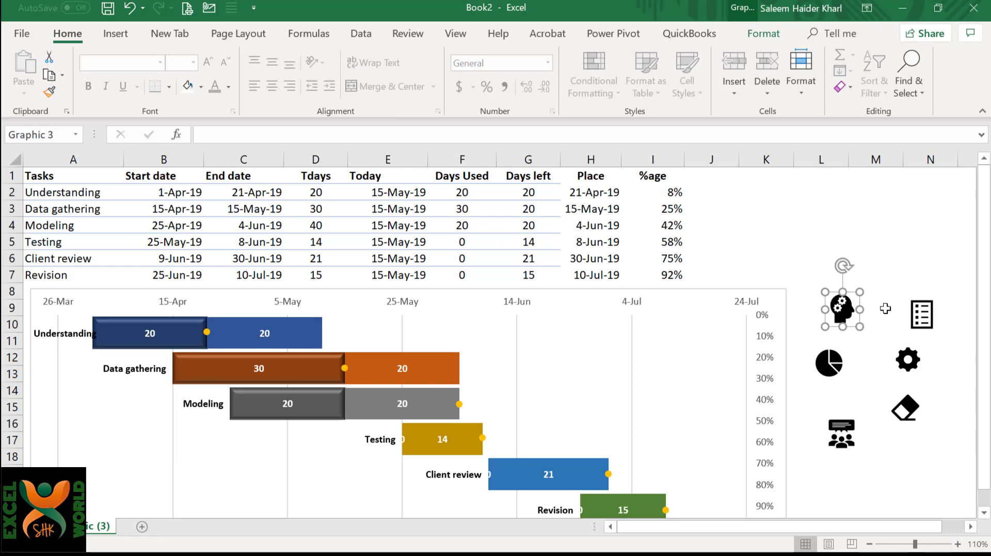
click(185, 88)
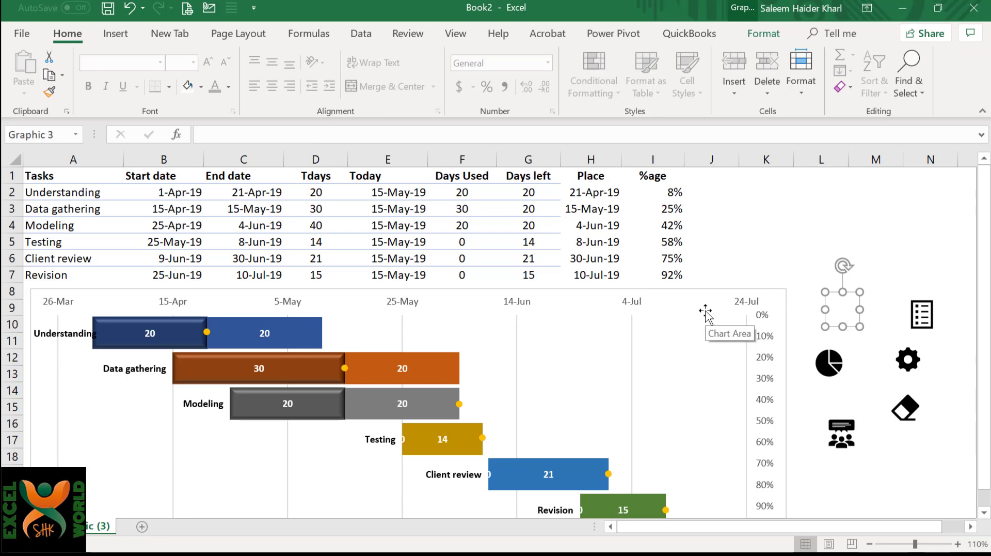
key(ctrl+c)
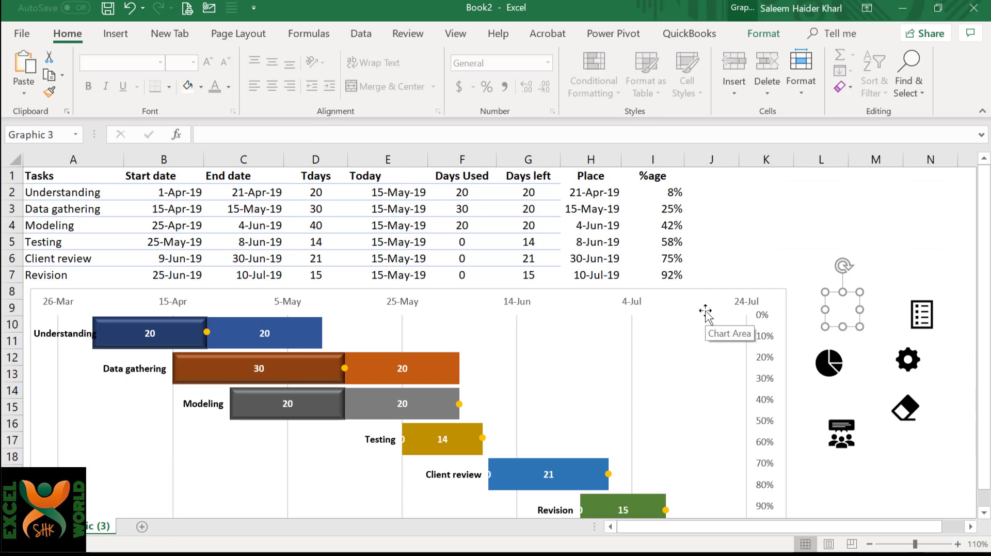
click(206, 332)
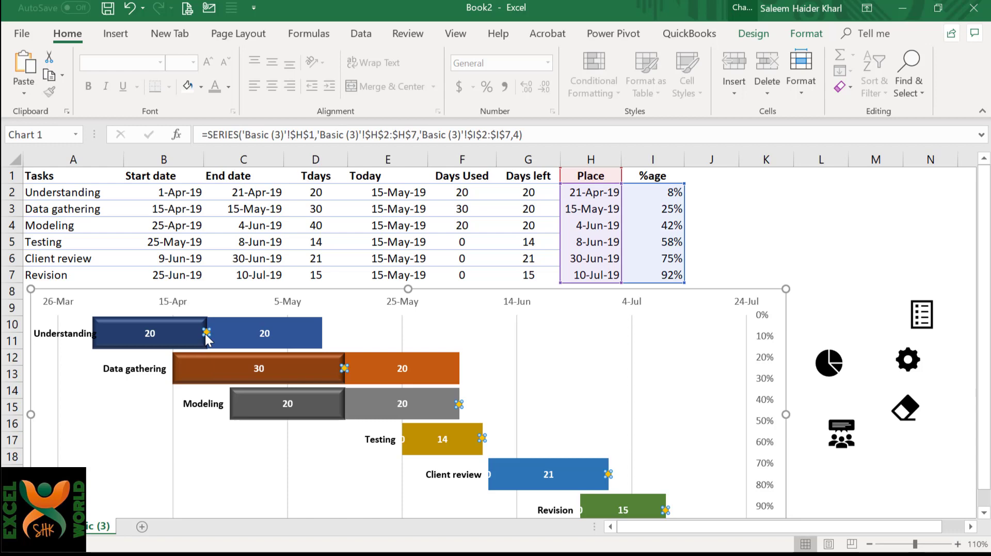
click(206, 333)
key(ctrl+v)
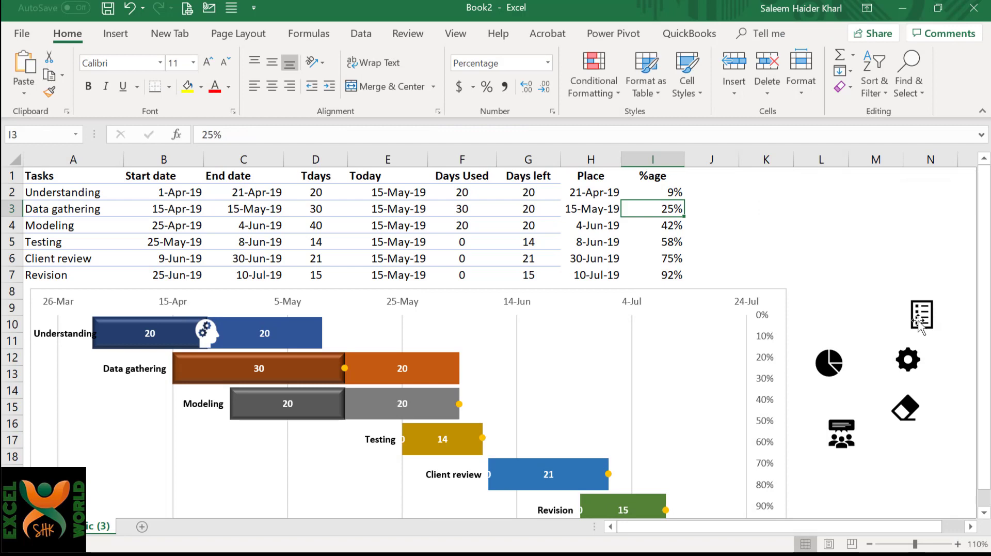
Fill the checklist icon white and paste it in place of the Data gathering task's marker.
click(918, 321)
click(189, 87)
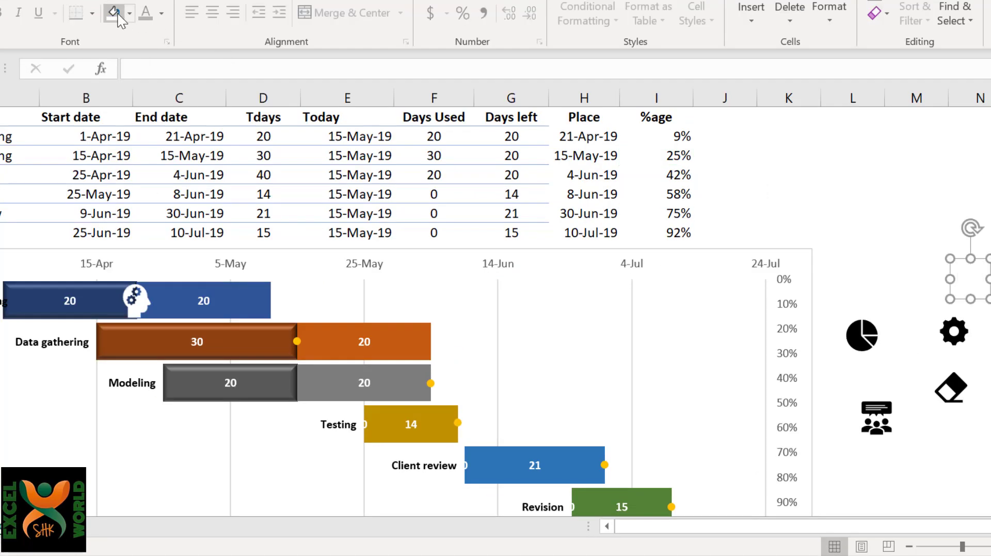
click(299, 338)
click(299, 338)
key(ctrl+v)
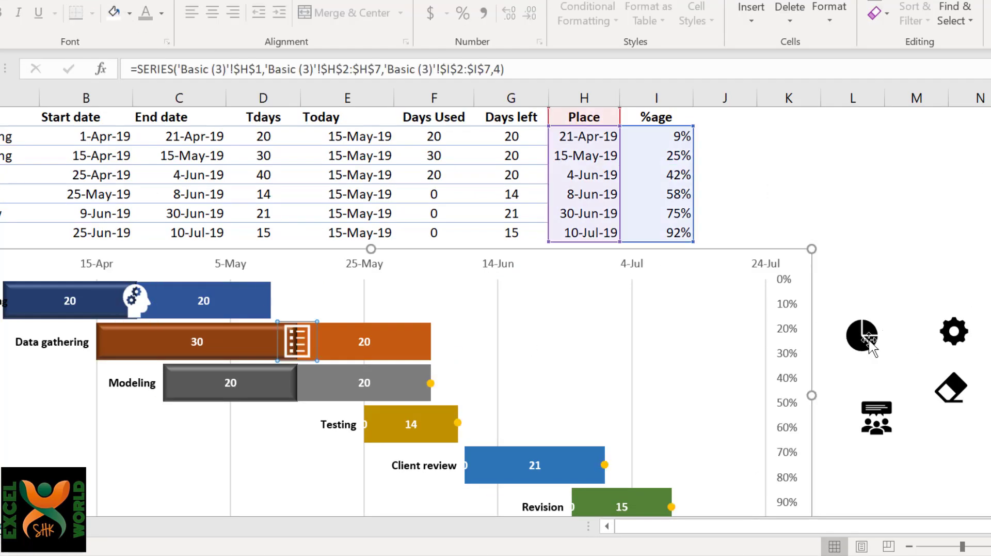
Transfer the pie chart icon, filled white, onto the Modeling task's marker.
click(869, 341)
key(ctrl+x)
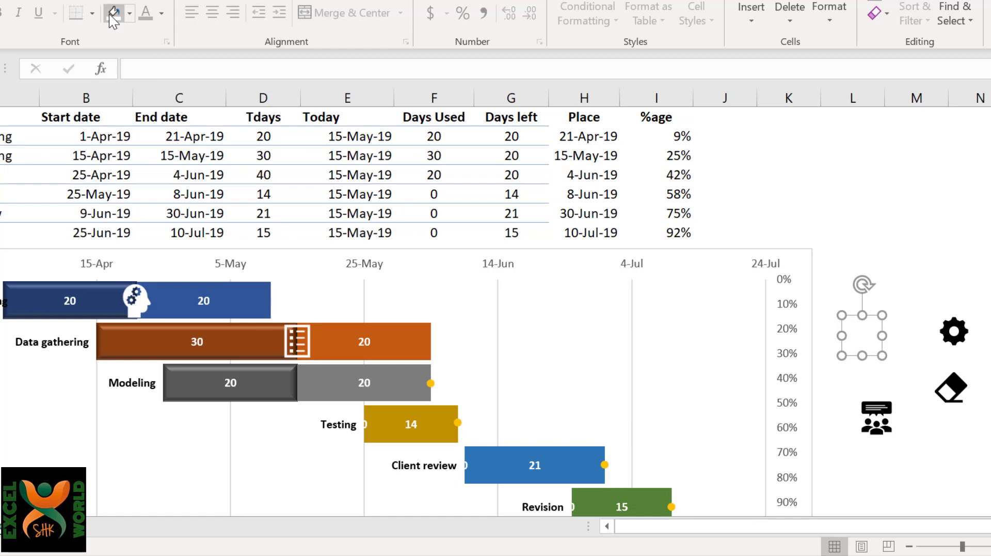
click(431, 383)
click(431, 383)
key(ctrl+v)
Fill the gear icon white, cut it and paste it in place of the Testing task's marker.
click(954, 331)
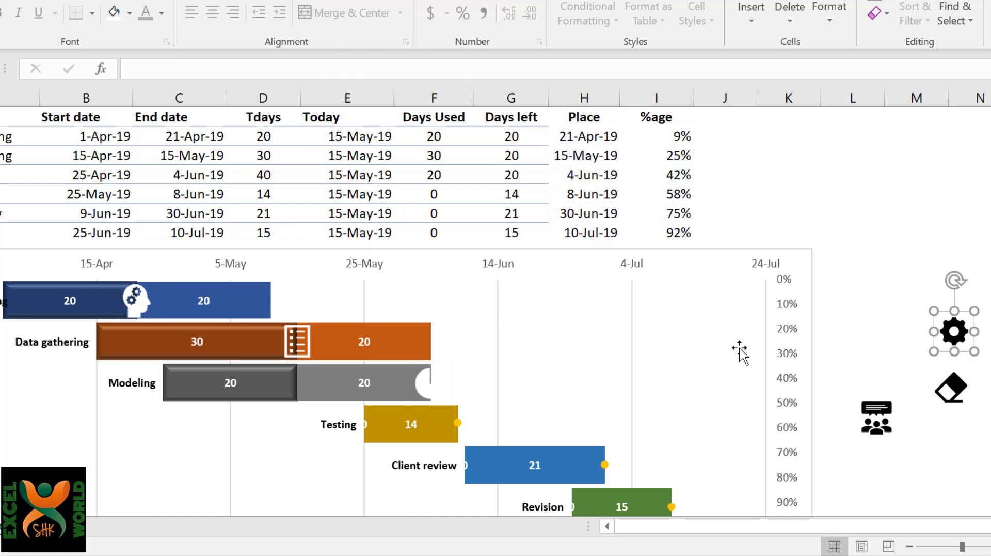
click(115, 14)
key(ctrl+x)
click(458, 422)
click(458, 423)
key(ctrl+v)
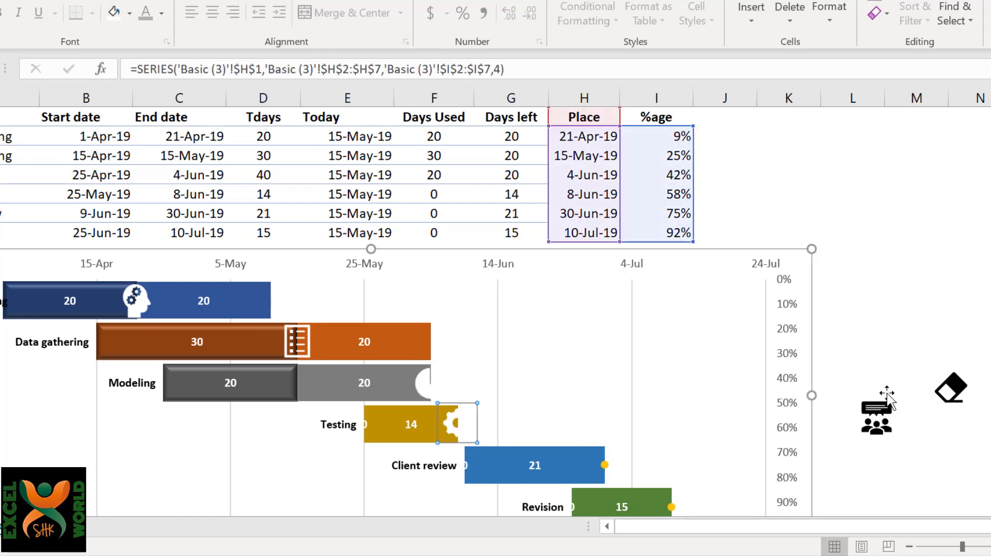
Cut the meeting group icon and paste it, filled white, onto the Client review task's marker.
click(877, 417)
key(ctrl+x)
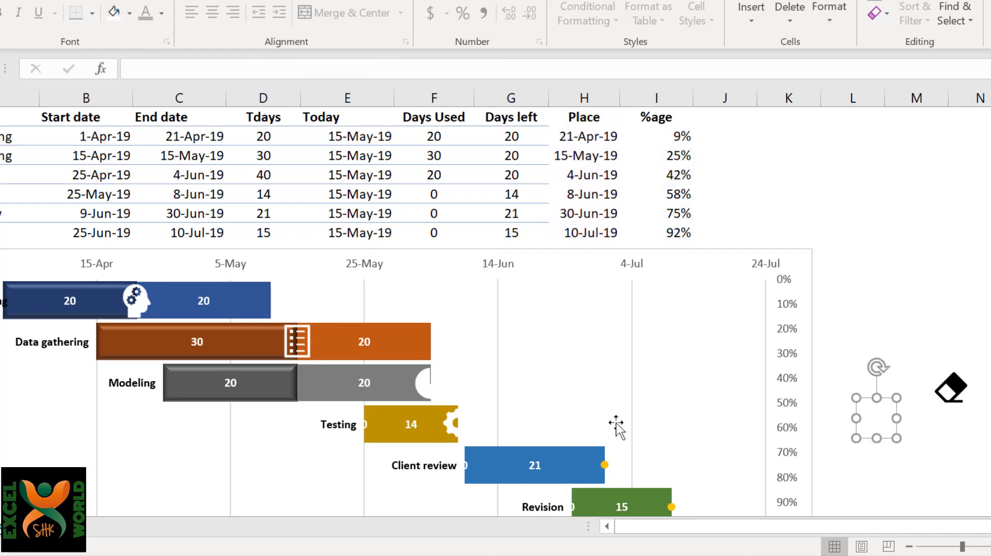
click(604, 464)
click(604, 464)
key(ctrl+v)
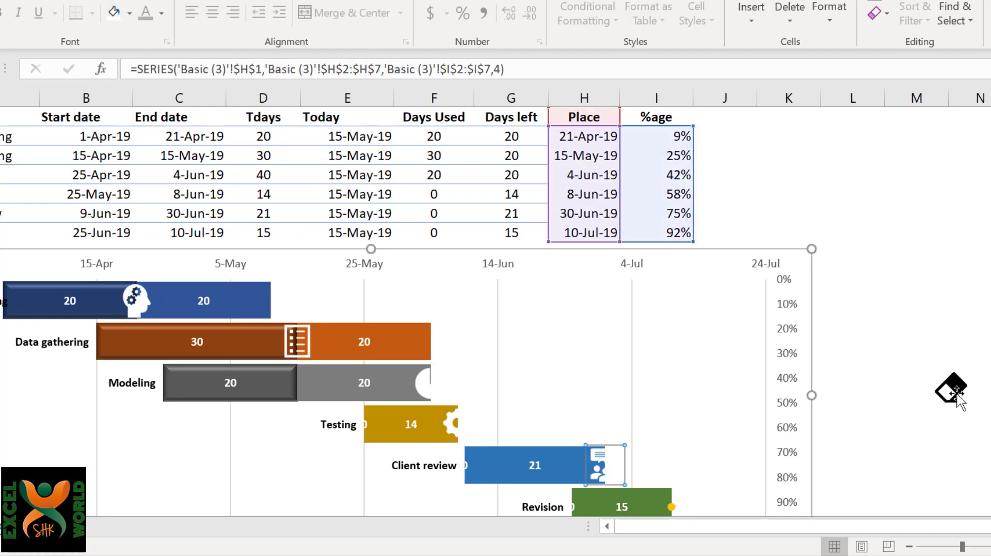
Replace the Revision task's marker with the eraser icon, filled white.
click(951, 387)
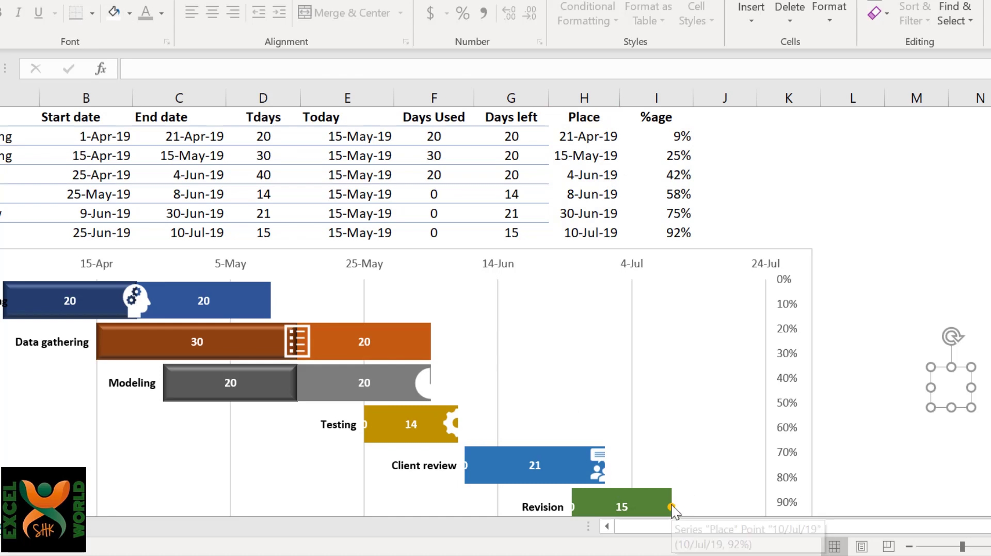
click(672, 507)
click(672, 506)
key(ctrl+v)
scroll(795, 382, down, 1)
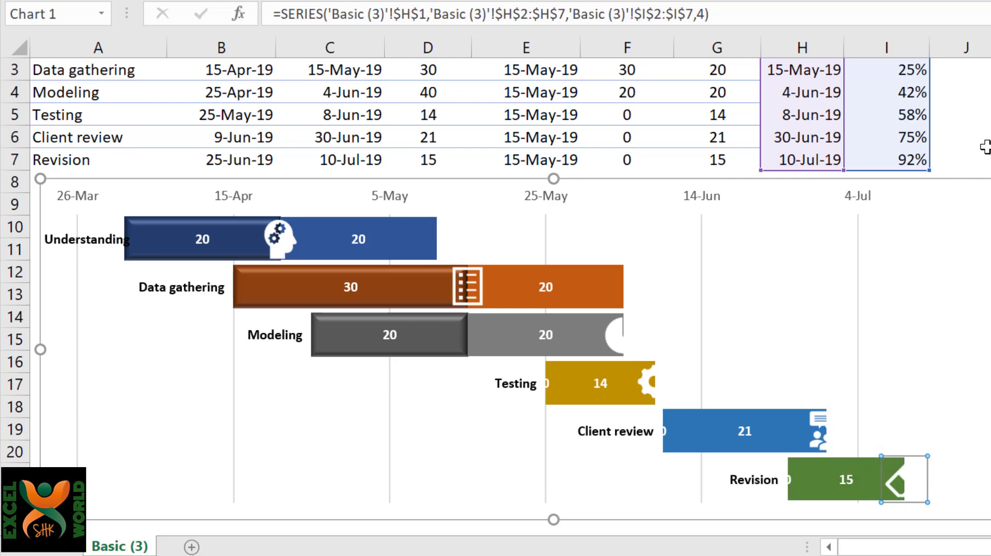
Change the Understanding task's Place formula in H2 to =C2-3 so its icon shifts inside the bar.
scroll(984, 148, up, 1)
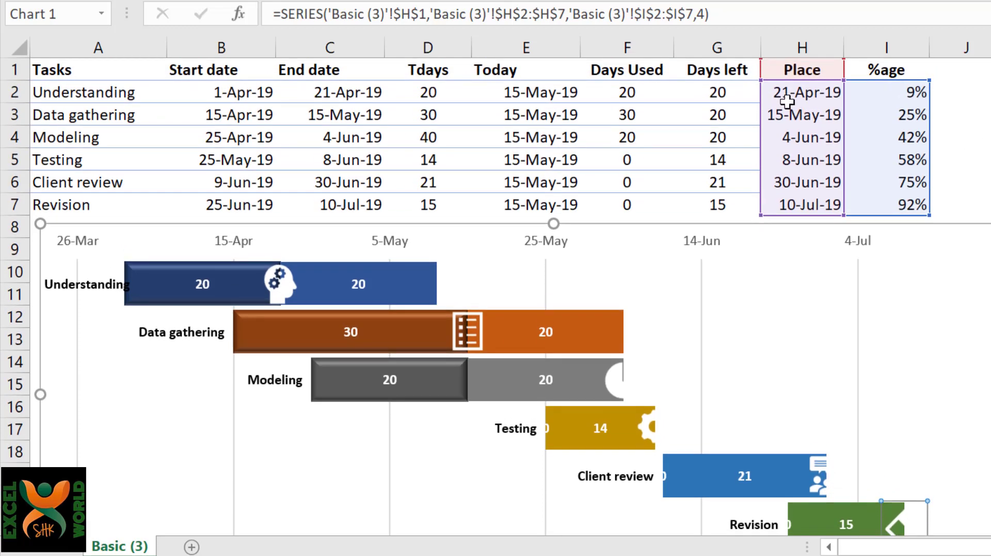
click(795, 103)
key(F2)
text(-3)
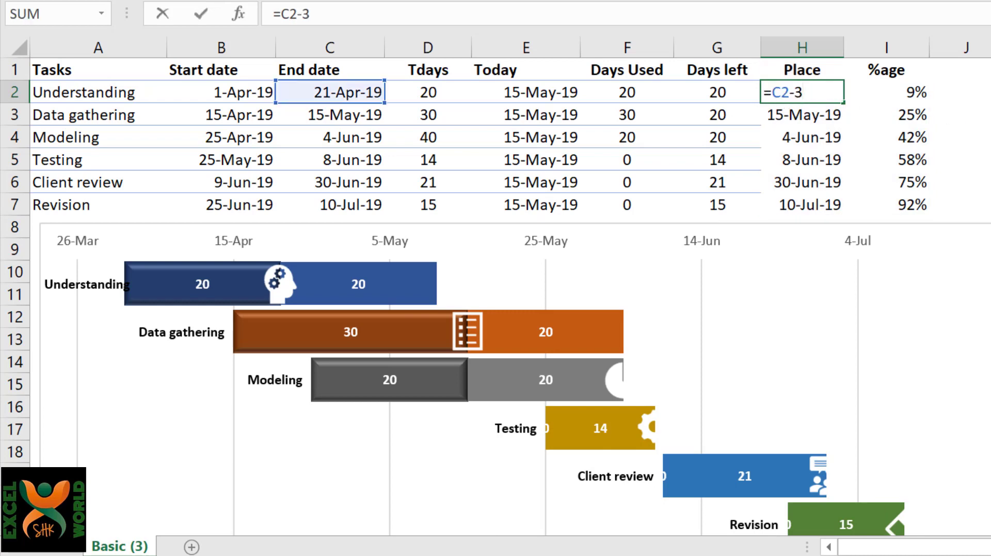
key(Return)
key(Up)
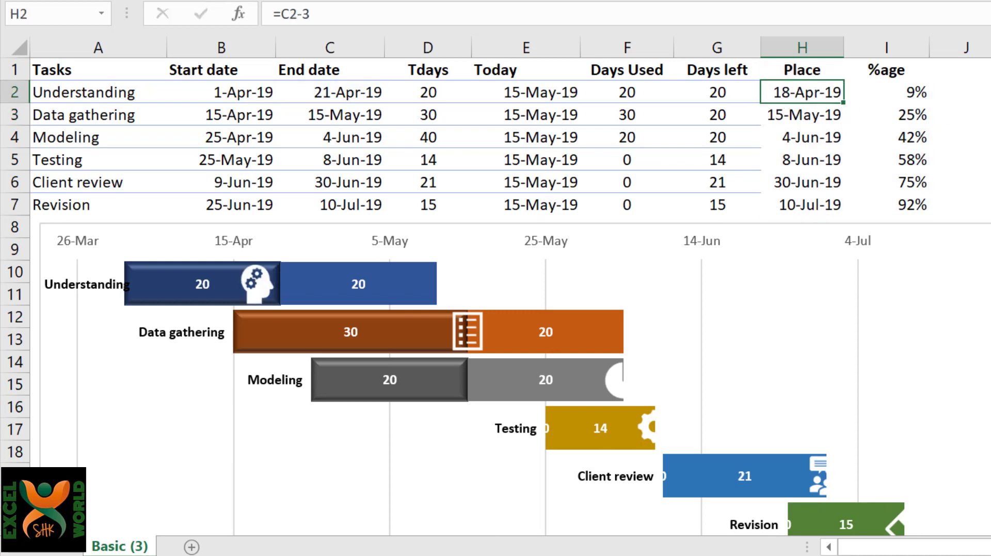
Copy the Place formula from H2 down through H7 to shift every task's icon by three days.
key(ctrl+c)
key(ctrl+shift+Down)
key(ctrl+v)
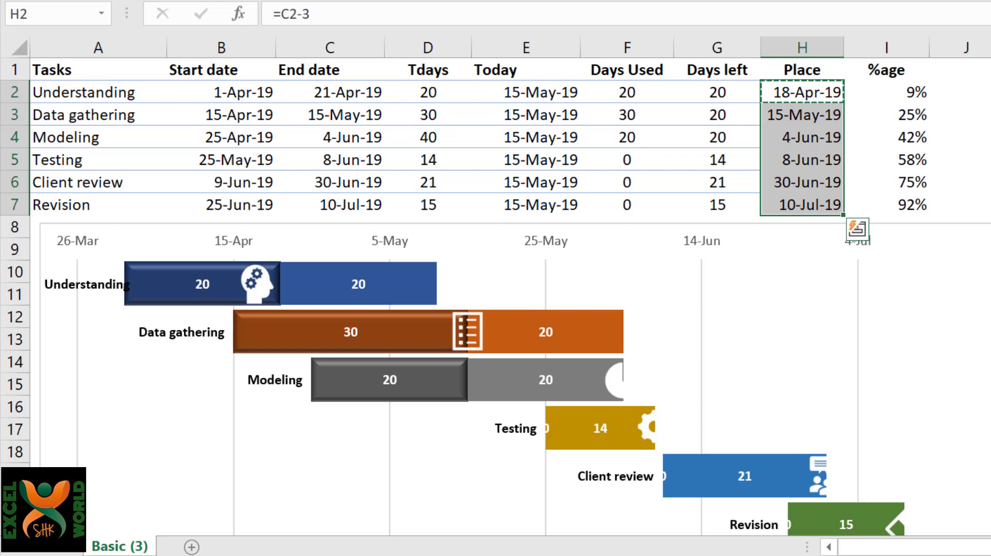
key(Return)
click(802, 159)
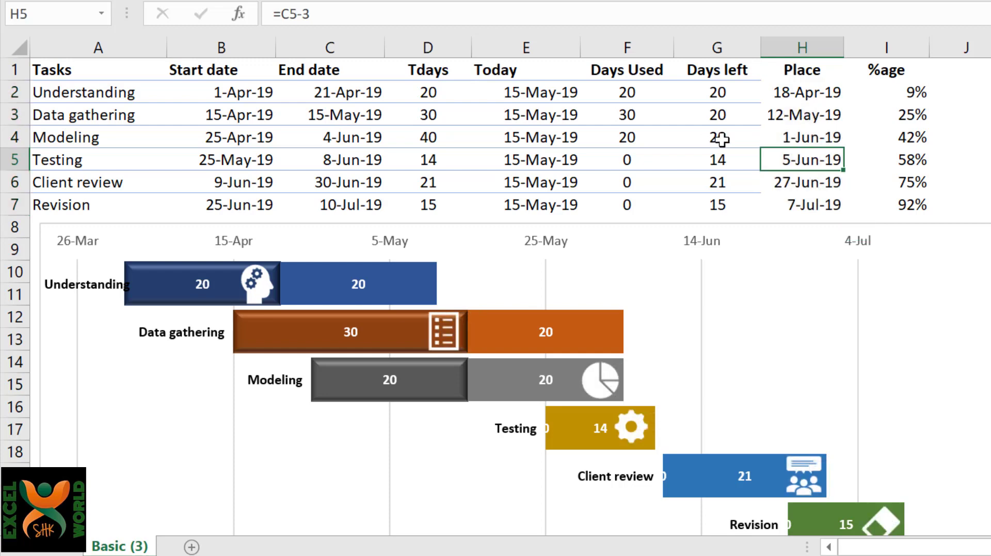
Restore the Days left formulas in G2:G3 by copying the one from the Modeling task in G4.
click(721, 138)
key(ctrl+c)
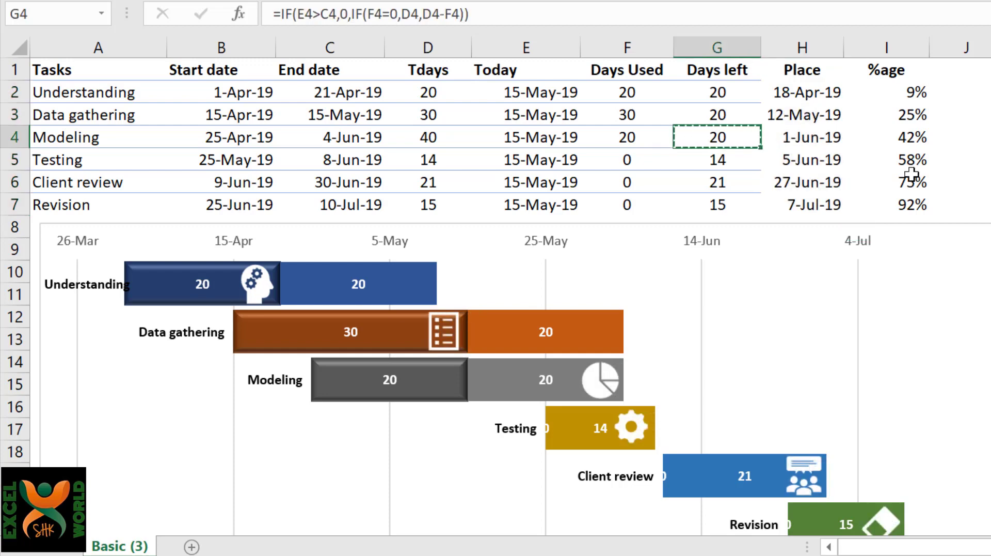
key(Up)
key(shift+Up)
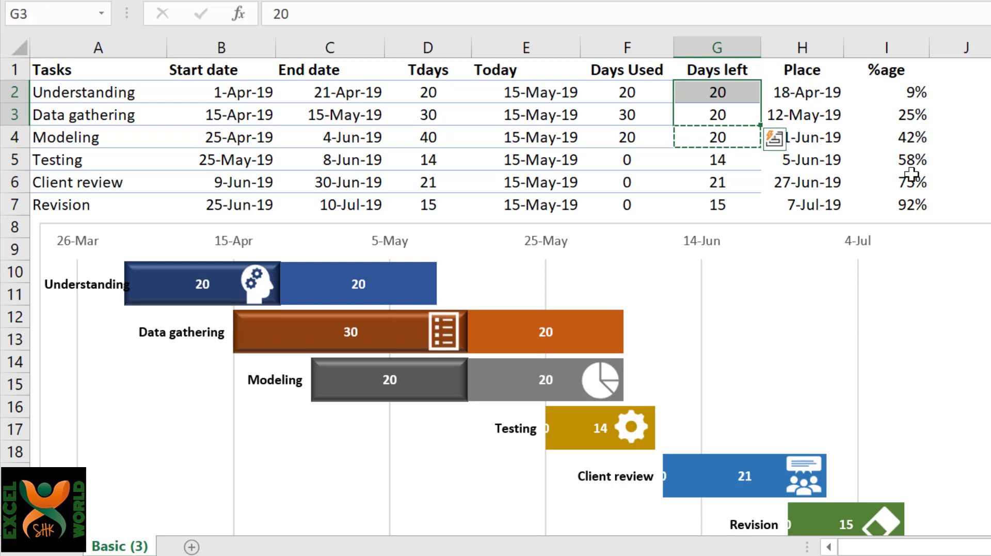
key(Return)
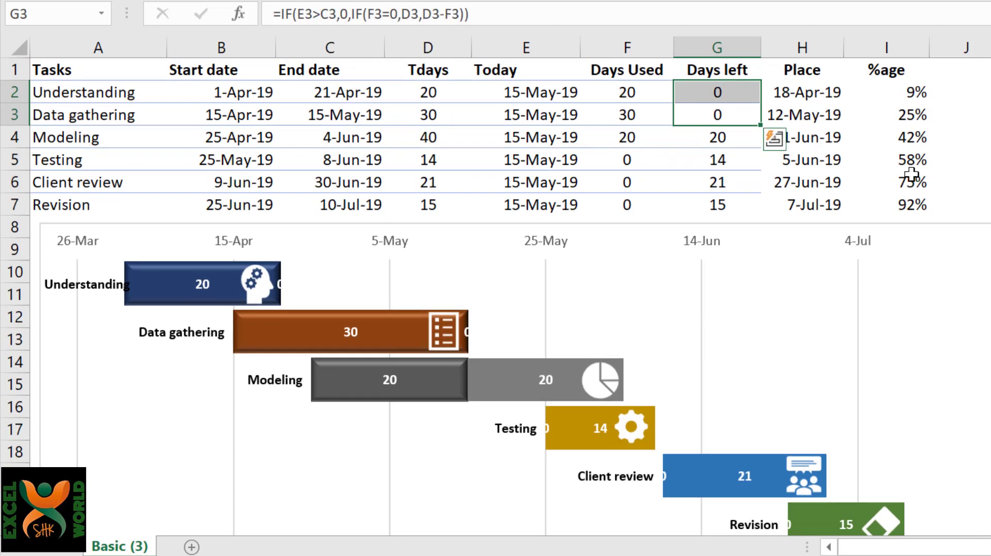
Set the Today date in E2 to 30/5 and check the Days Used bars in the chart.
click(516, 94)
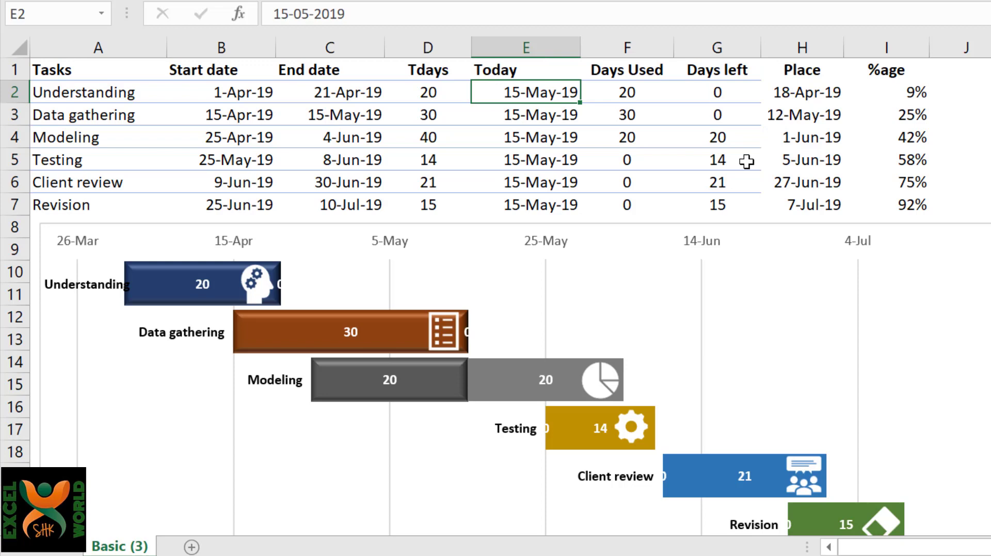
text(30/5)
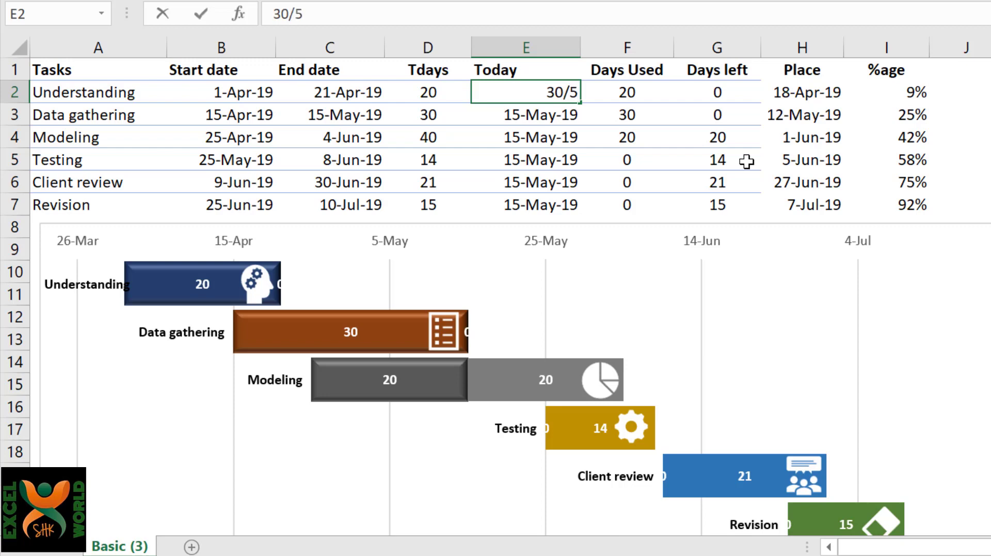
key(Return)
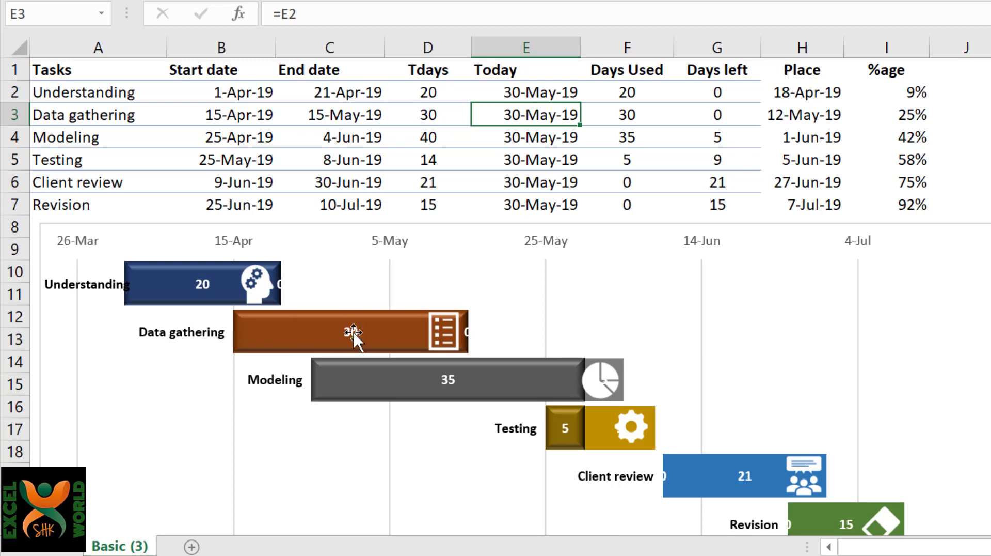
scroll(646, 383, down, 1)
scroll(646, 382, down, 3)
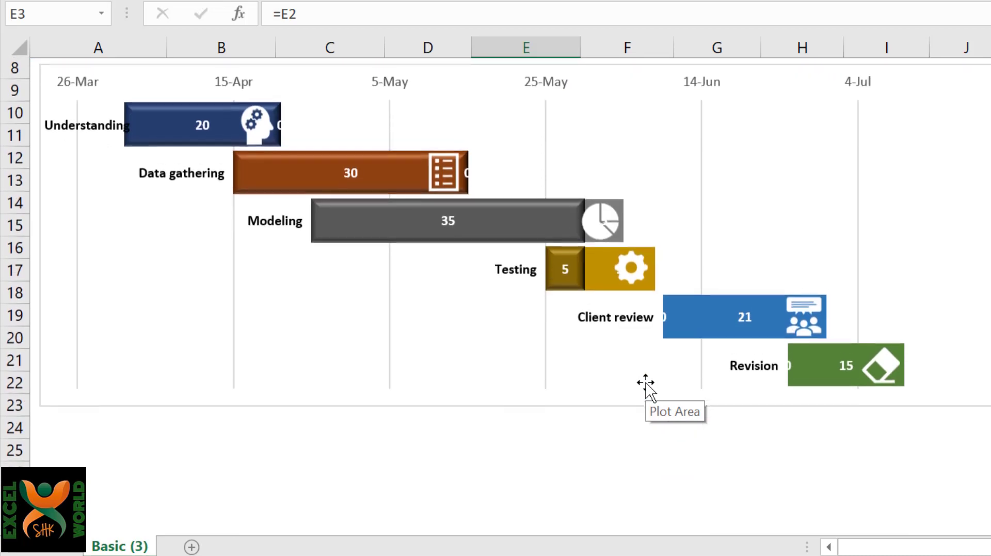
click(580, 284)
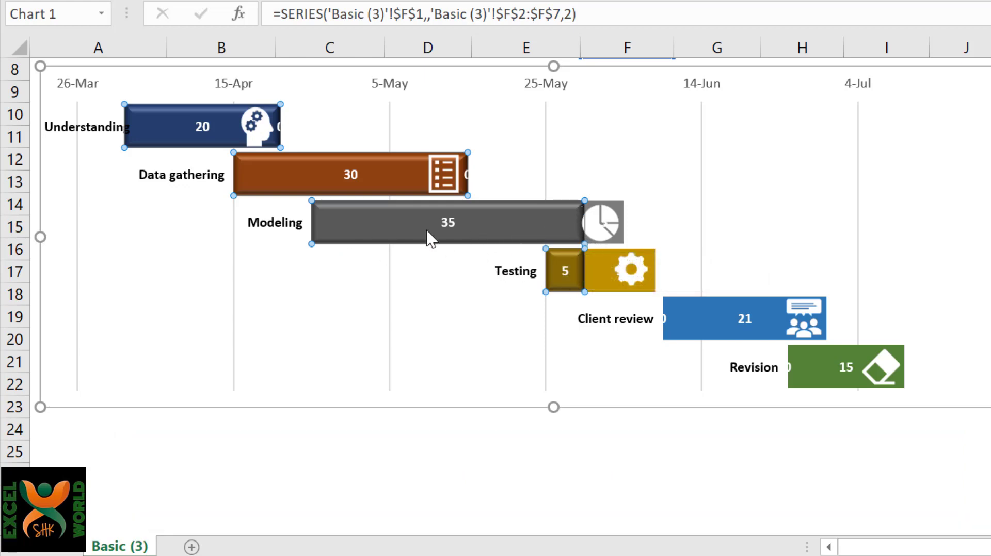
Change the Understanding task's Place formula in H2 to =B2+F2-3, based on its start date and days used.
scroll(870, 198, up, 3)
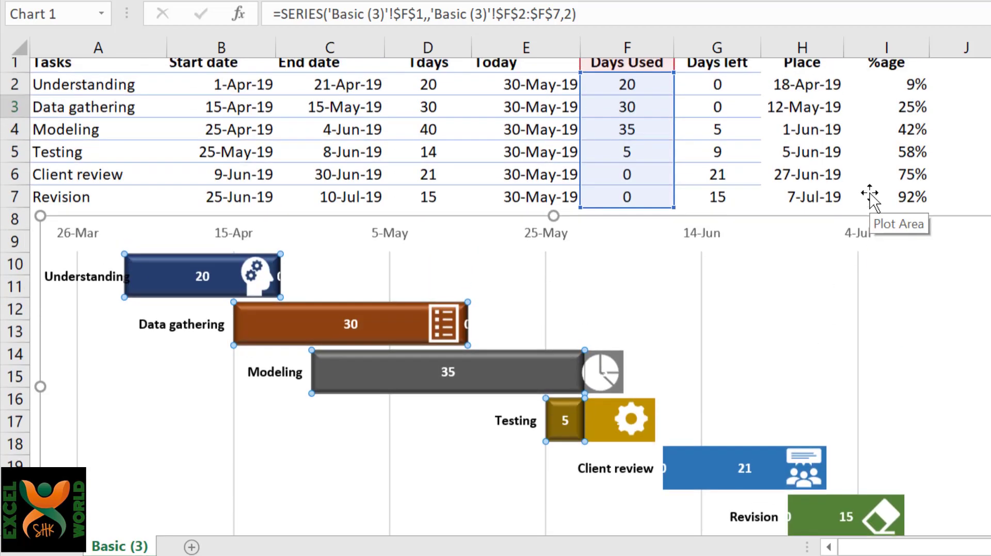
click(804, 91)
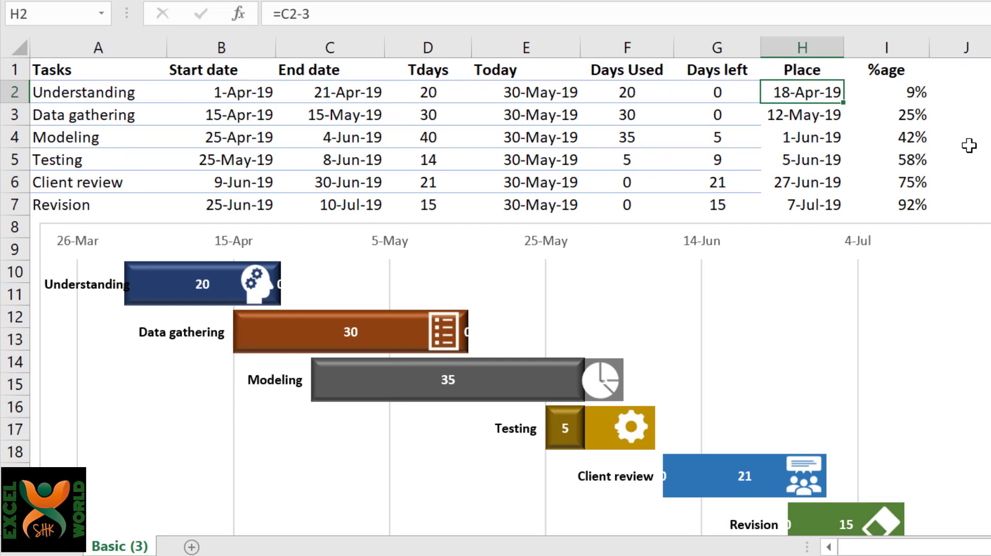
text(=)
key(Left)
key(Left)
key(Left)
key(Left)
key(Left)
key(Left)
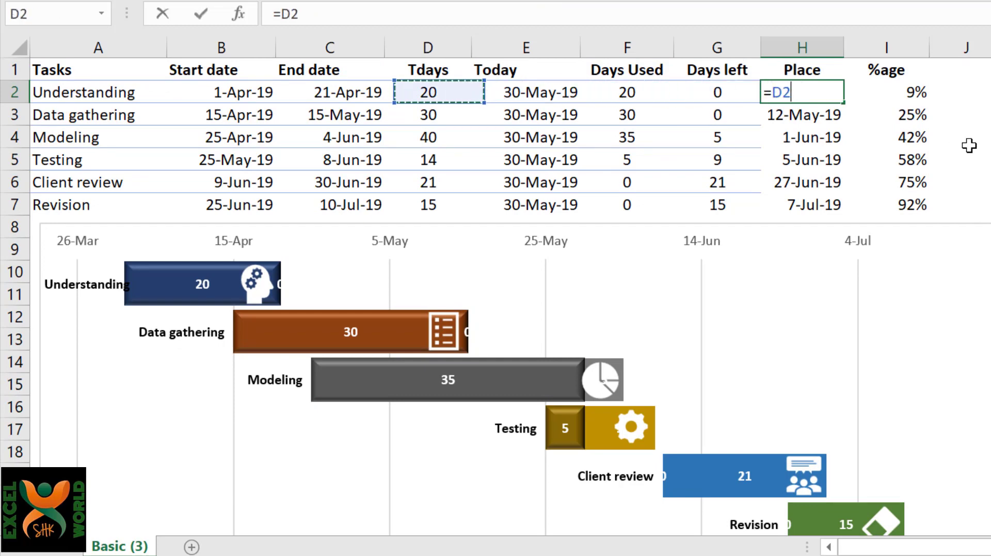
text(+)
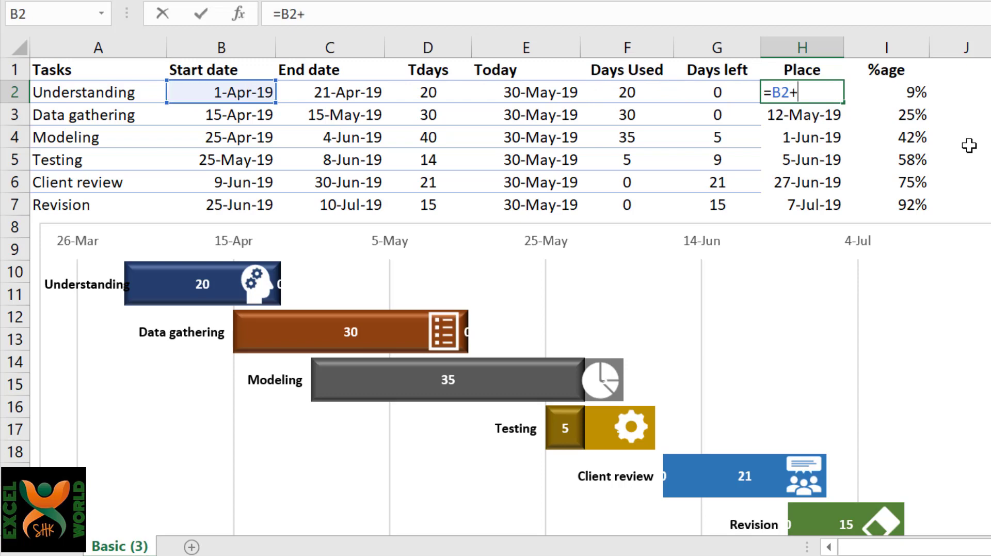
key(Left)
key(Left)
text(-)
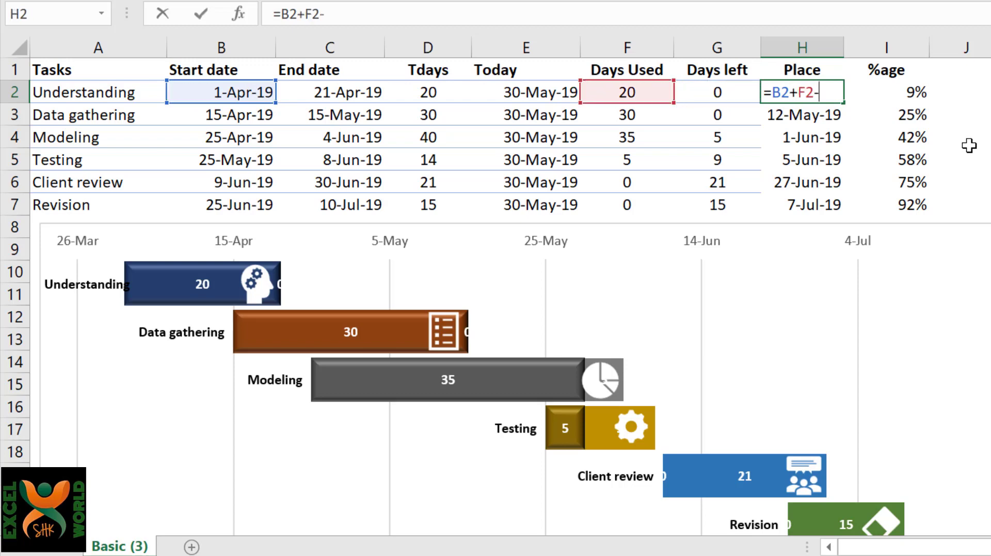
text(3)
key(ctrl+Return)
Fill the H2 Place formula down through H7 and check the icon positions on the chart's task bars.
key(ctrl+shift+Down)
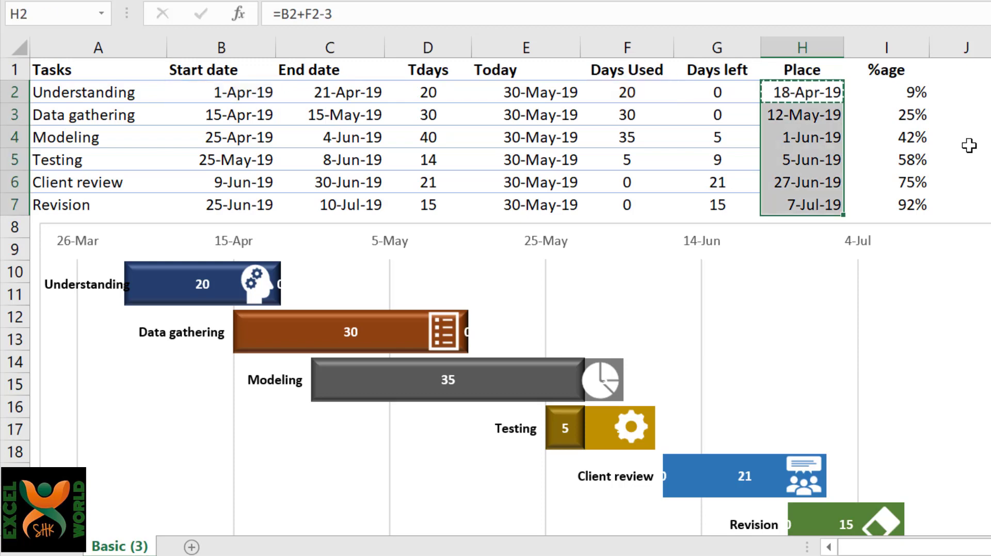
key(ctrl+d)
scroll(969, 145, down, 2)
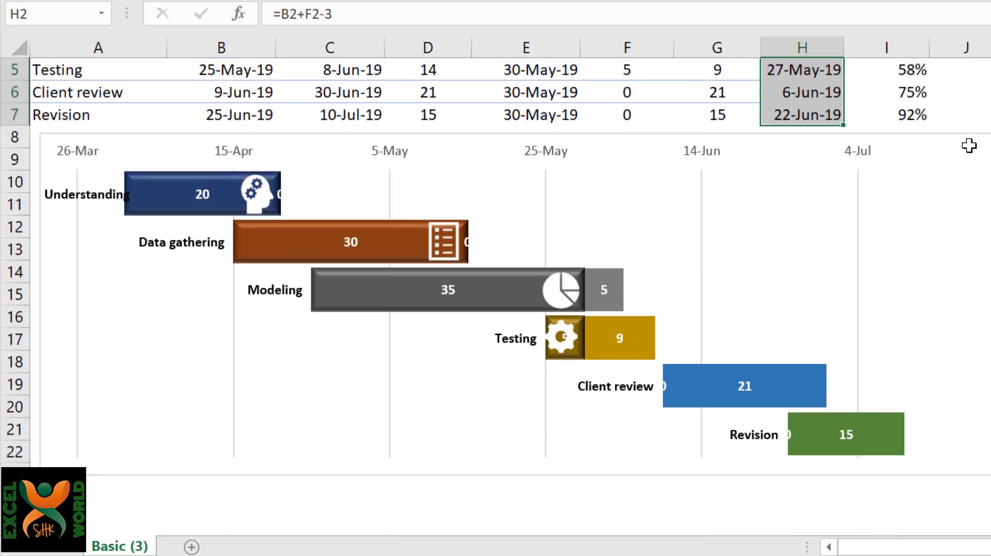
mouse_move(566, 296)
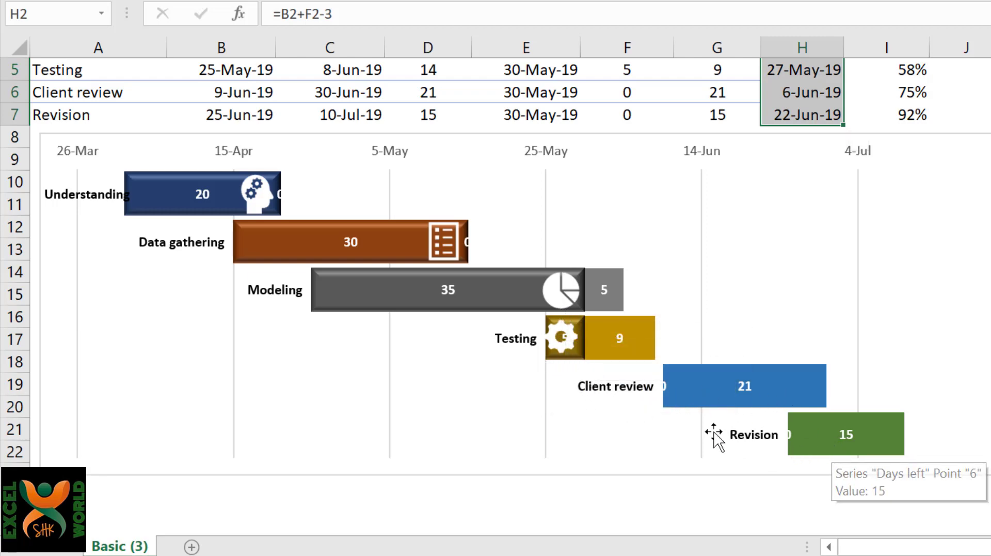
mouse_move(680, 406)
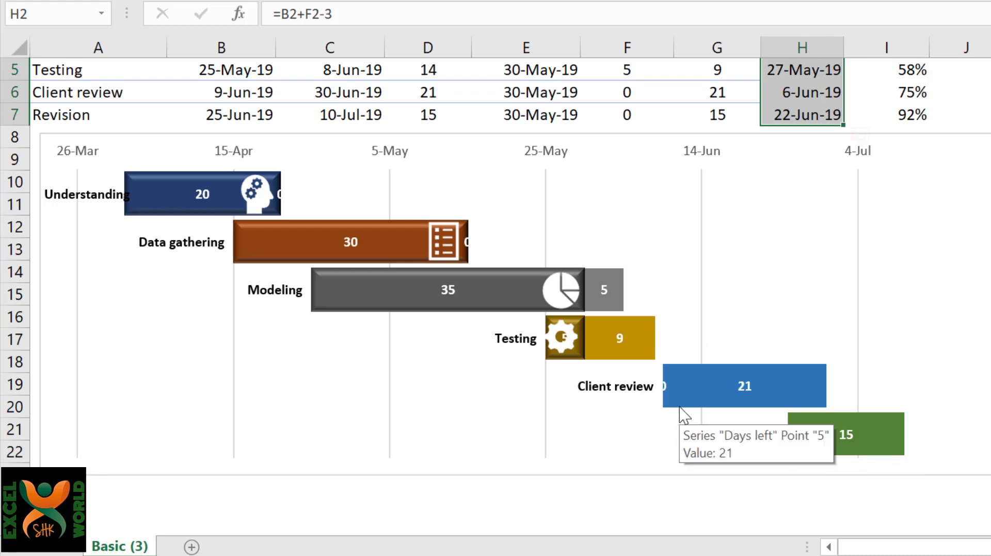
Set the Today date in E2 to 10/5 to test how the icons follow the days used.
scroll(682, 413, up, 2)
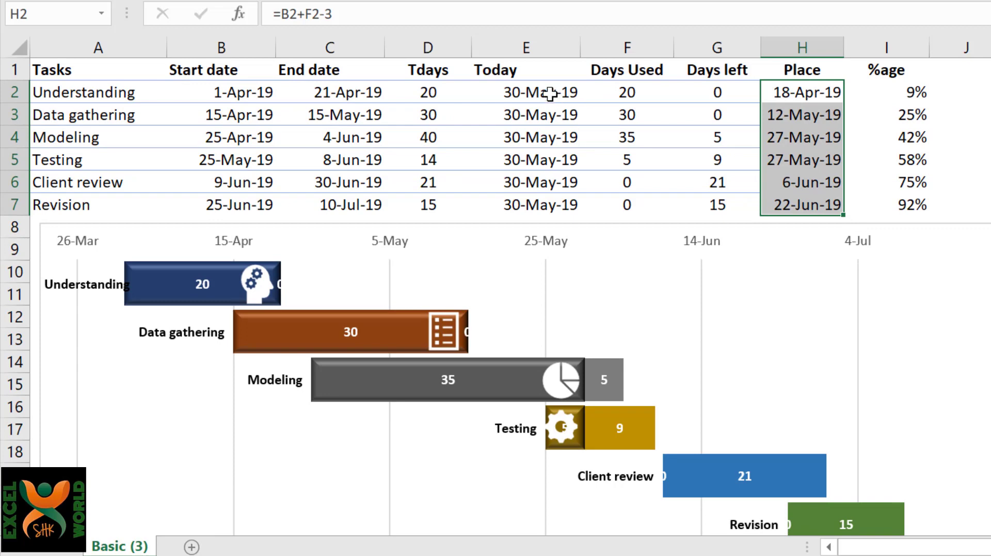
click(550, 94)
text(1)
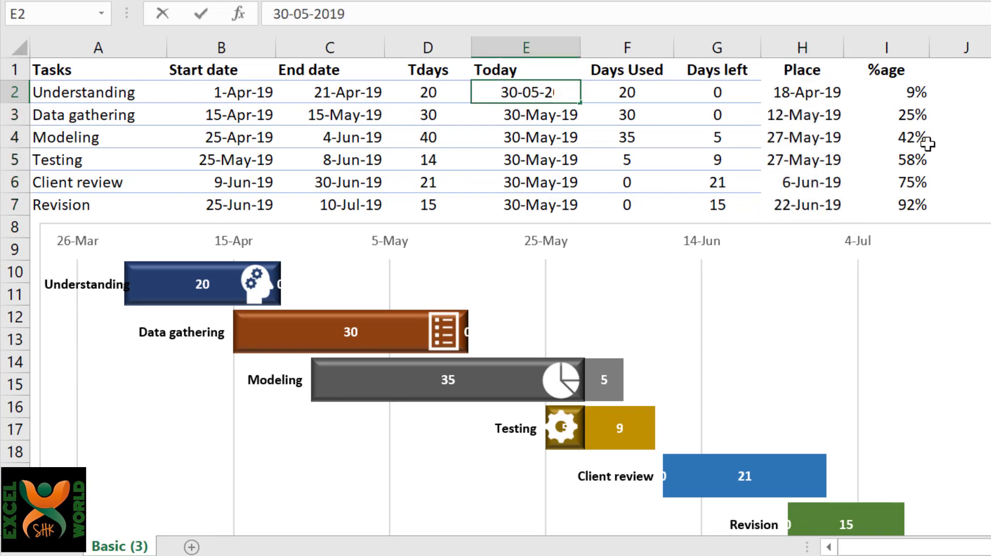
text(0)
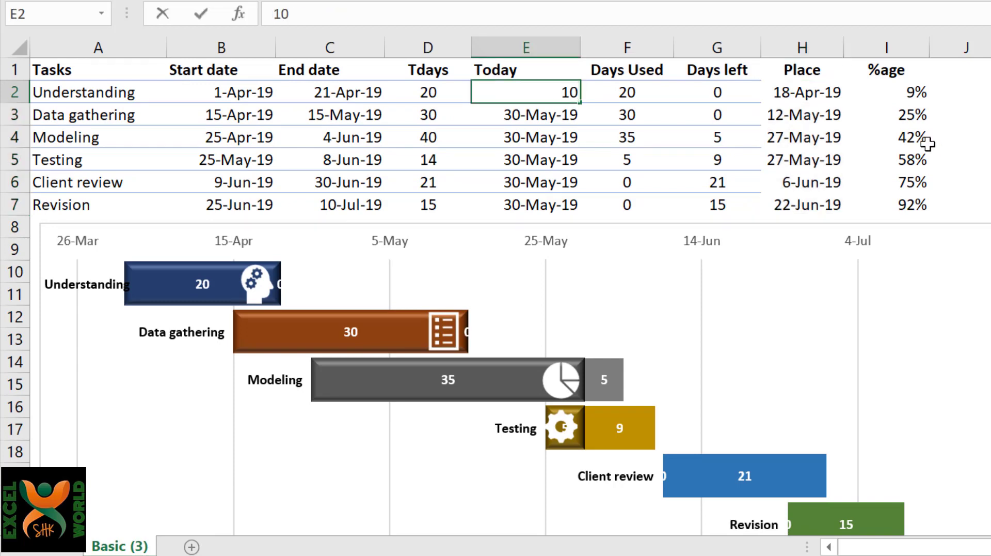
text(/5)
key(Return)
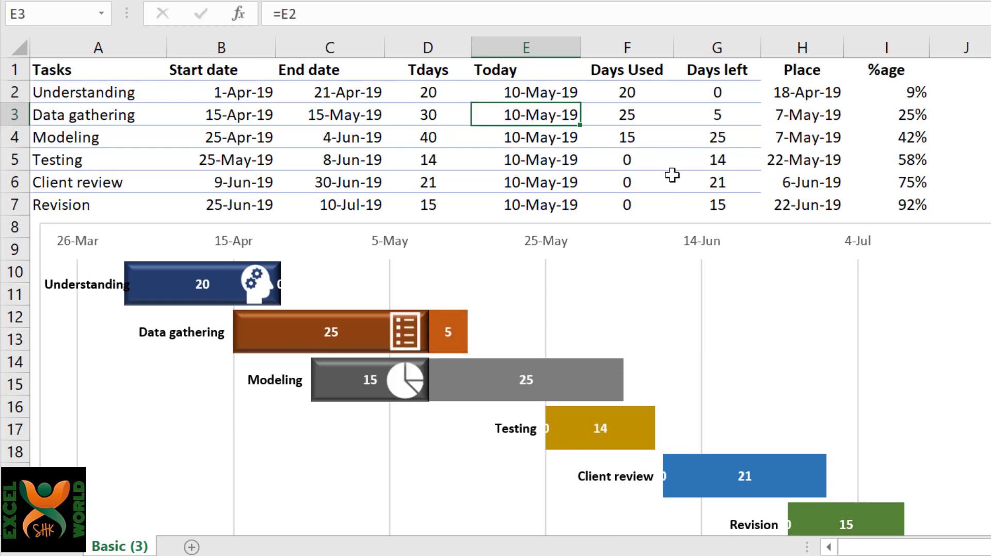
Check the Revision task's end date, set the Today date in E2 to 11/7, and review the task bars and icons.
key(Up)
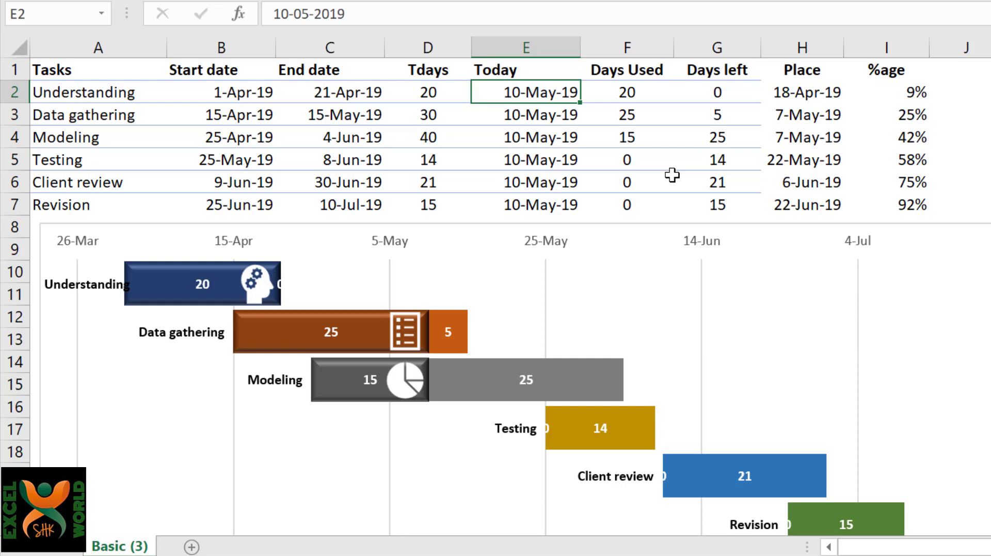
click(352, 206)
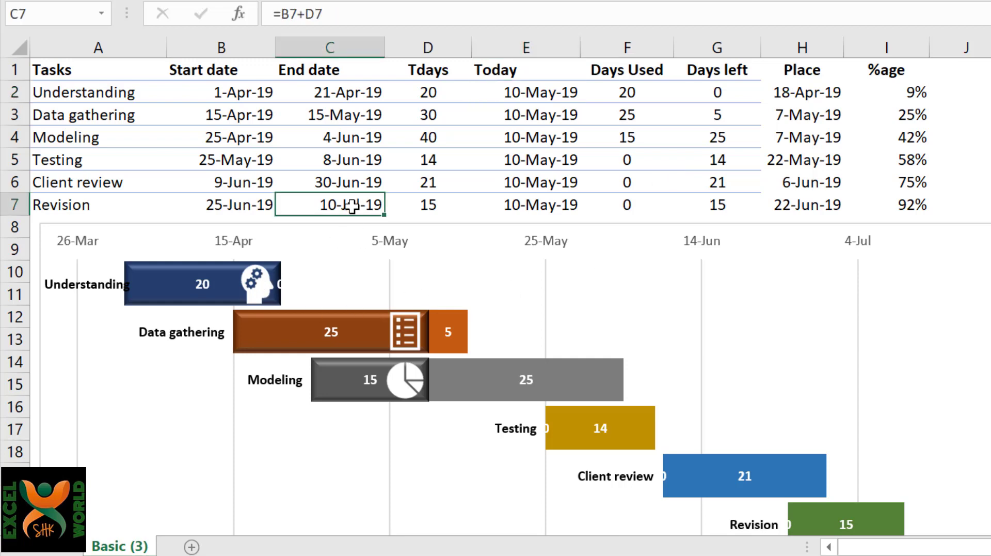
click(562, 93)
text(11/7)
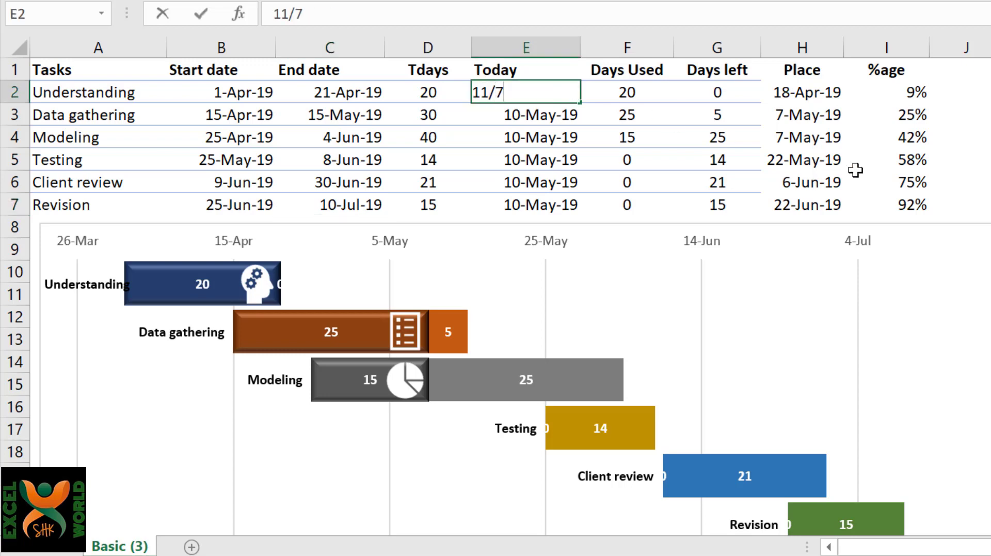
key(Return)
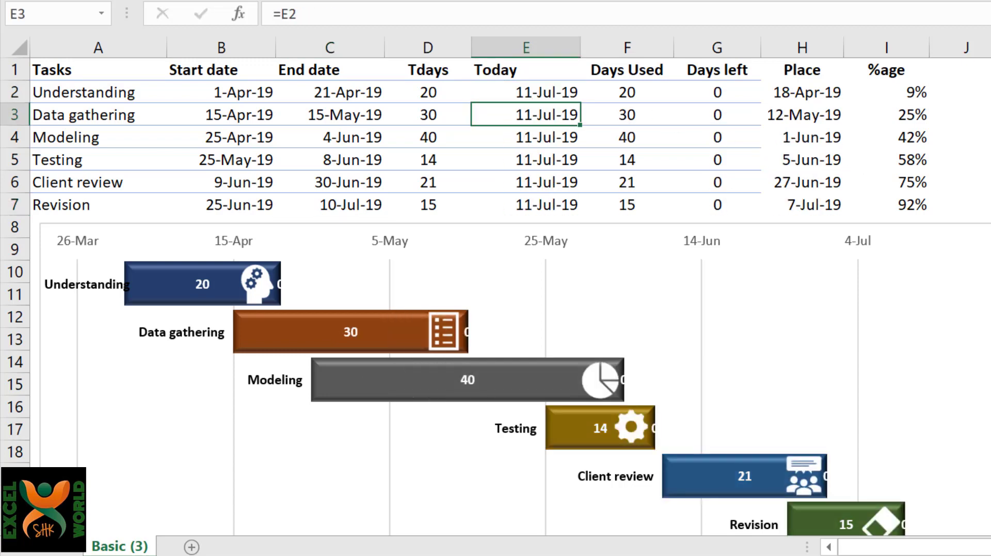
scroll(856, 170, down, 2)
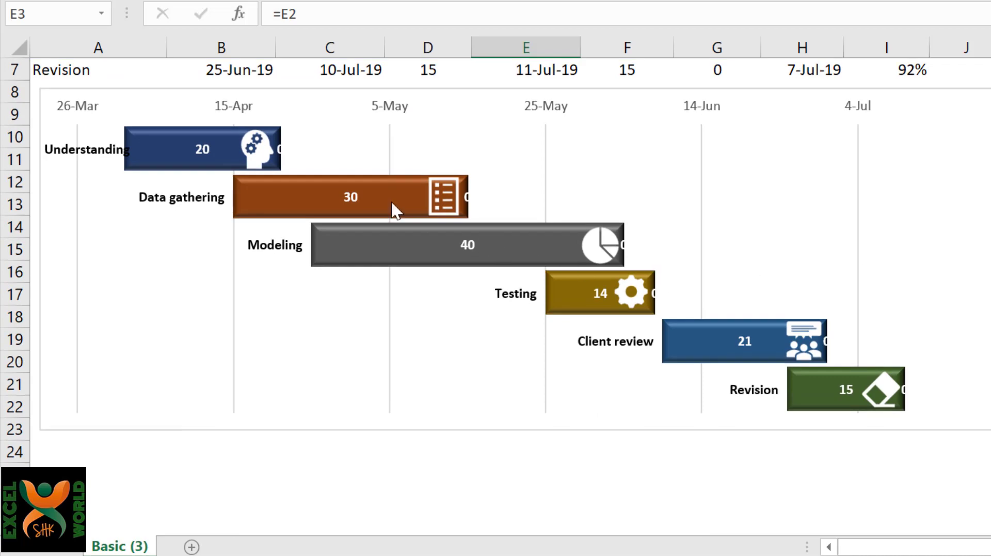